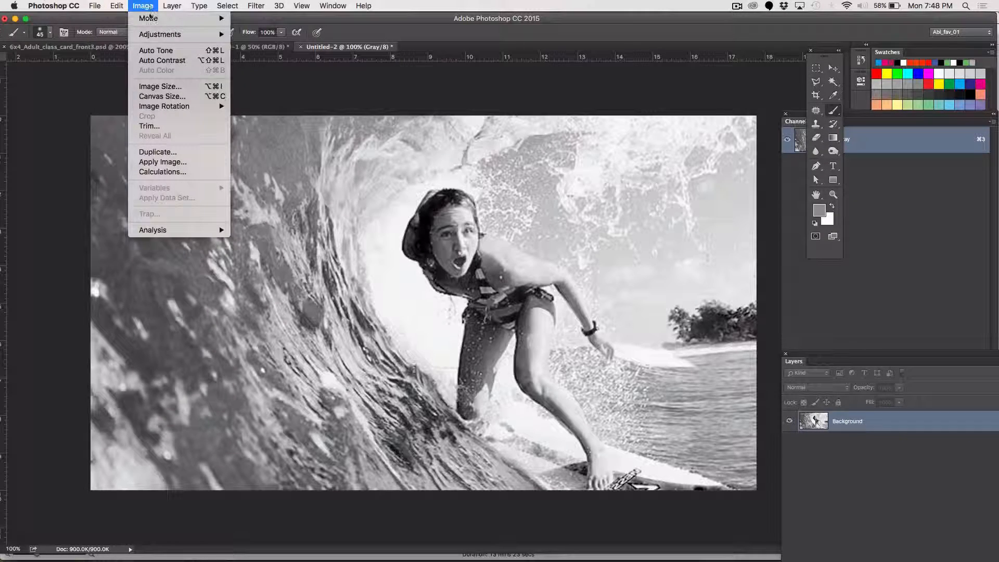
Open the Duotone options for the grayscale surfer image and set the type to Monotone.
{"action": "mouse_move", "coordinate": [152, 19]}
{"action": "left_click", "coordinate": [255, 41]}
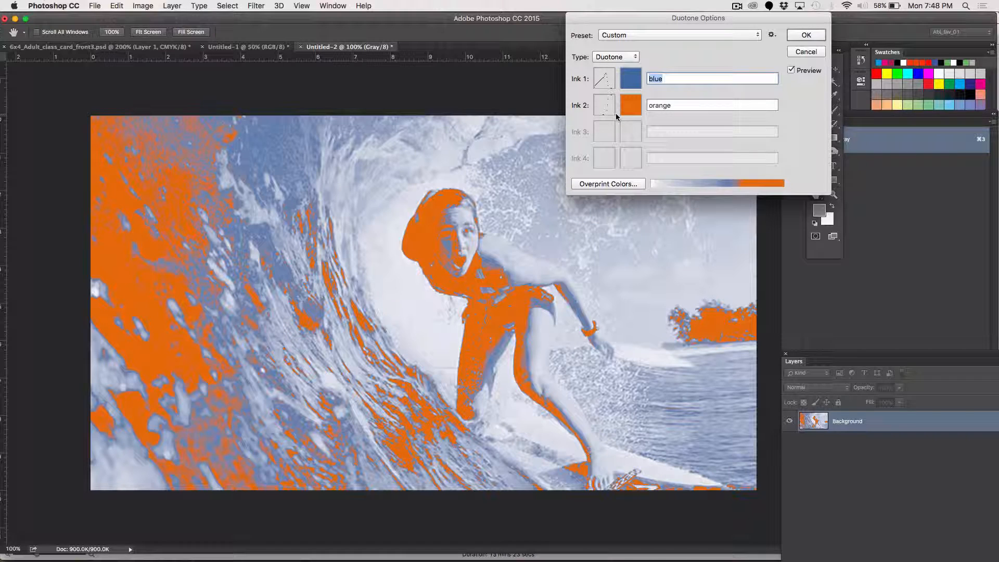
{"action": "left_click", "coordinate": [608, 55]}
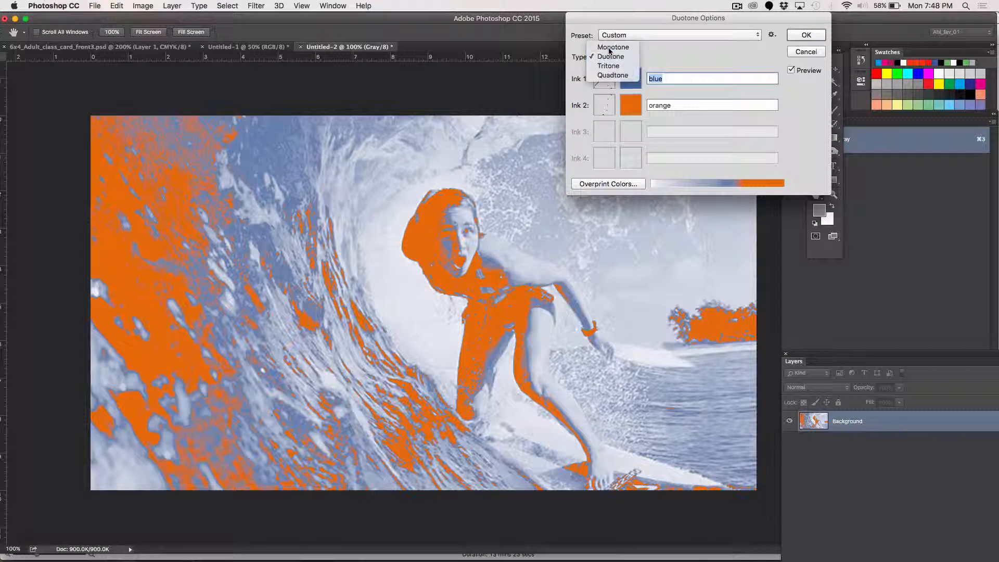
{"action": "left_click", "coordinate": [607, 47]}
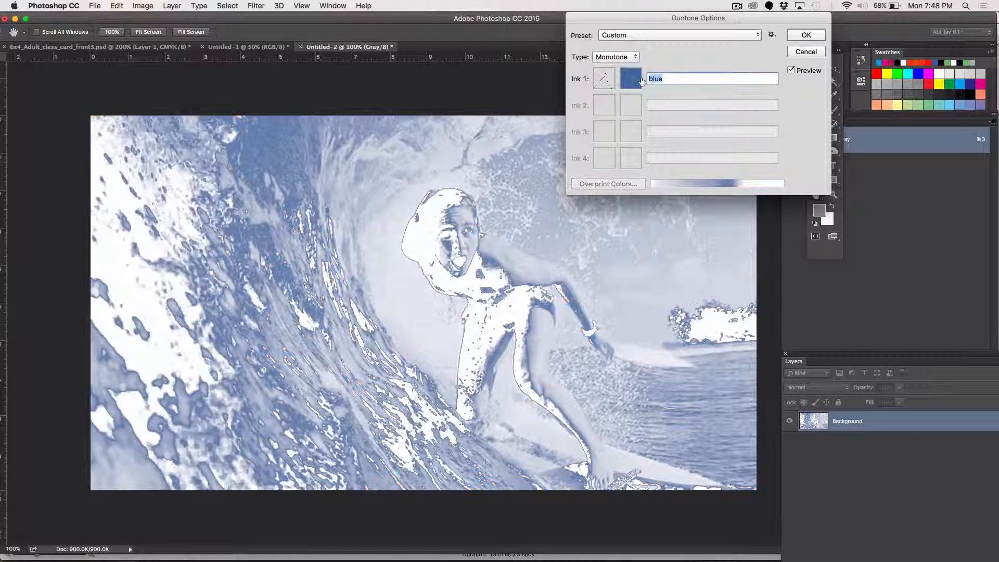
Open the duotone curve of Ink 1 and set its 100% point to 100.
{"action": "left_click", "coordinate": [604, 79]}
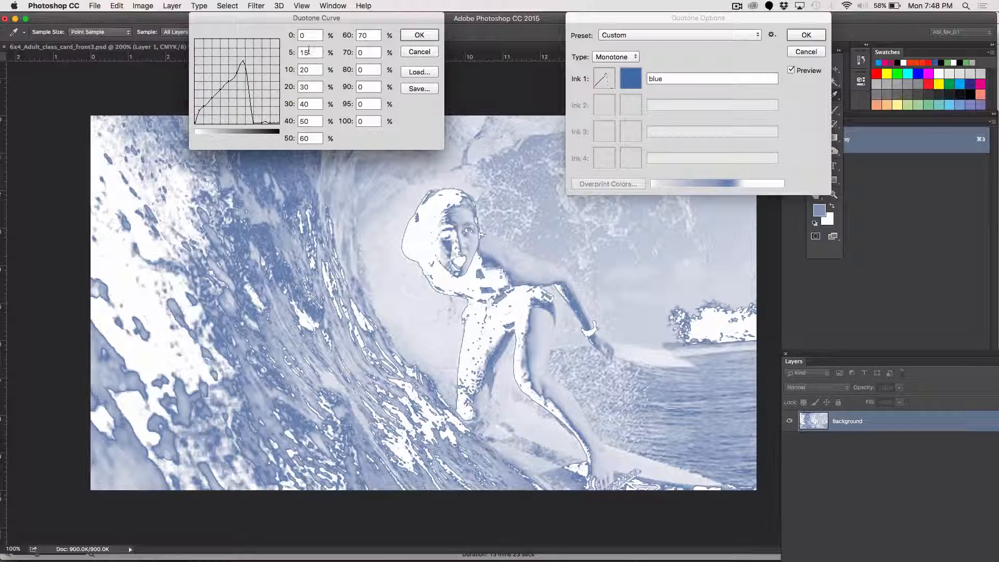
{"action": "left_click_drag", "start_coordinate": [310, 51], "coordinate": [267, 51]}
{"action": "type", "text": "100"}
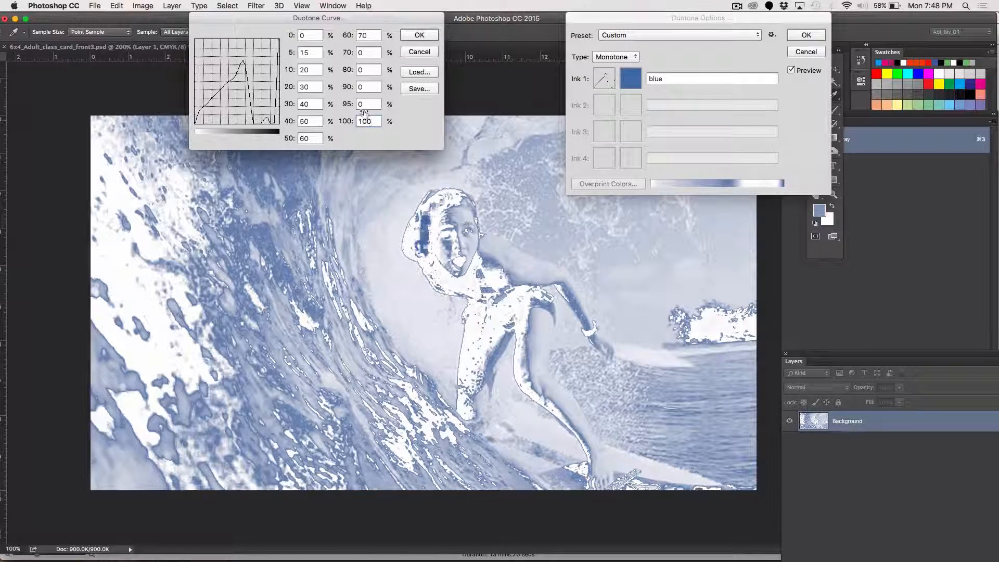
Clear the 95, 90, 80, 70 and 60% point values of the Ink 1 curve.
{"action": "left_click", "coordinate": [369, 103]}
{"action": "key", "text": "BackSpace"}
{"action": "key", "text": "shift+Tab"}
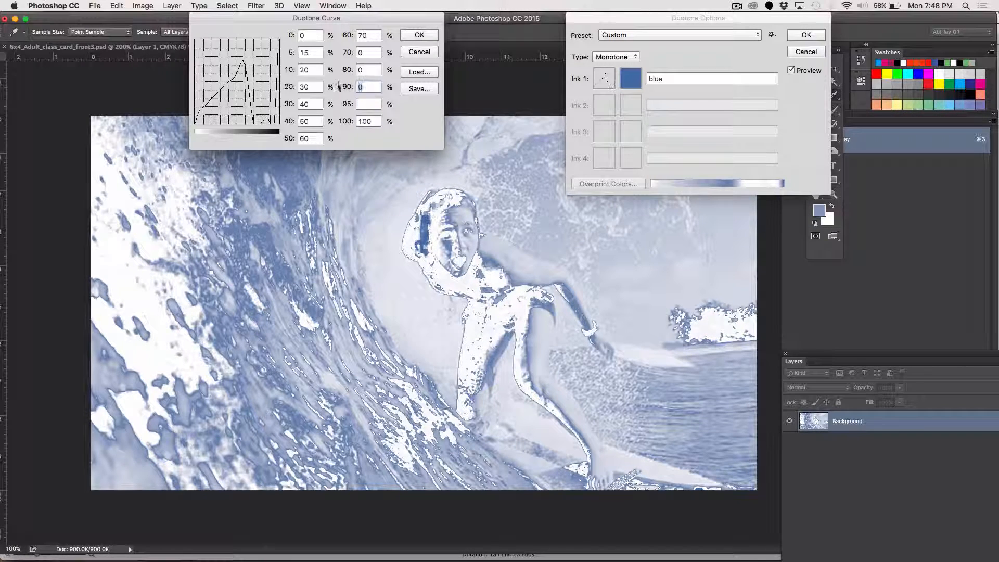
{"action": "key", "text": "BackSpace"}
{"action": "key", "text": "shift+Tab"}
{"action": "key", "text": "BackSpace"}
{"action": "key", "text": "shift+Tab"}
{"action": "key", "text": "BackSpace"}
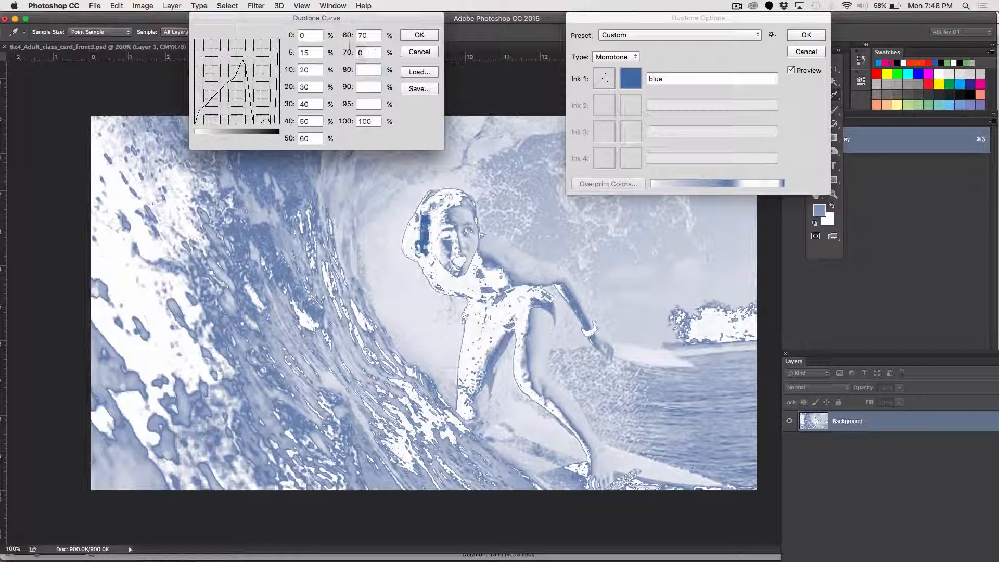
{"action": "key", "text": "shift+Tab"}
{"action": "key", "text": "BackSpace"}
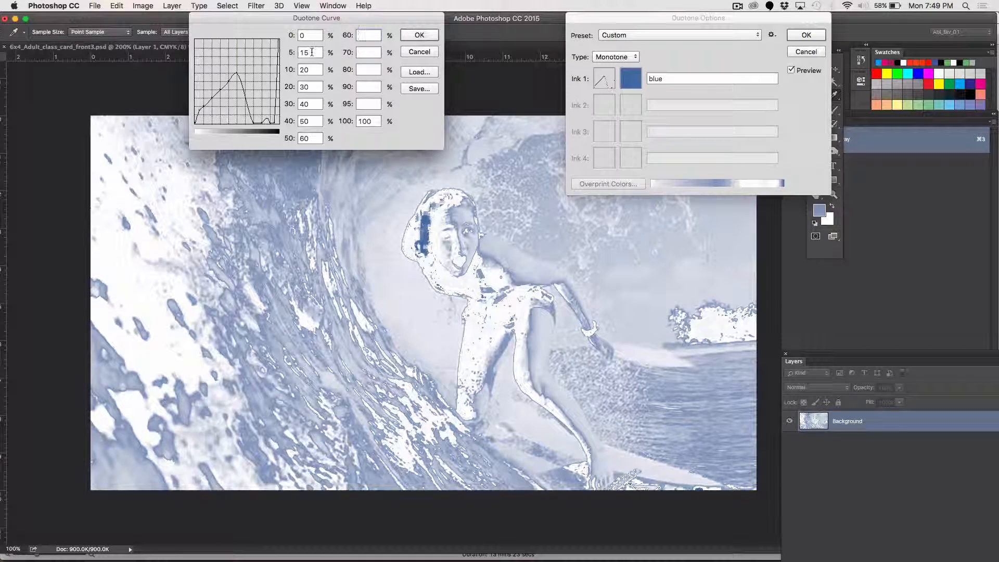
Clear the 5, 10, 20, 30, 40 and 50% point values of the Ink 1 curve, keeping the 0% point.
{"action": "double_click", "coordinate": [310, 52]}
{"action": "key", "text": "BackSpace"}
{"action": "double_click", "coordinate": [310, 69]}
{"action": "key", "text": "BackSpace"}
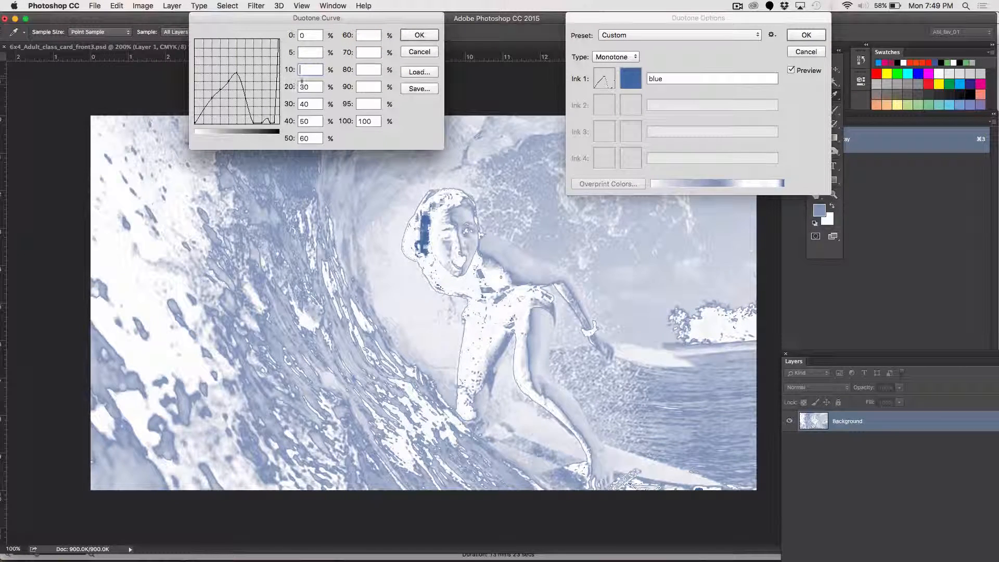
{"action": "double_click", "coordinate": [310, 87]}
{"action": "key", "text": "BackSpace"}
{"action": "double_click", "coordinate": [308, 103]}
{"action": "key", "text": "BackSpace"}
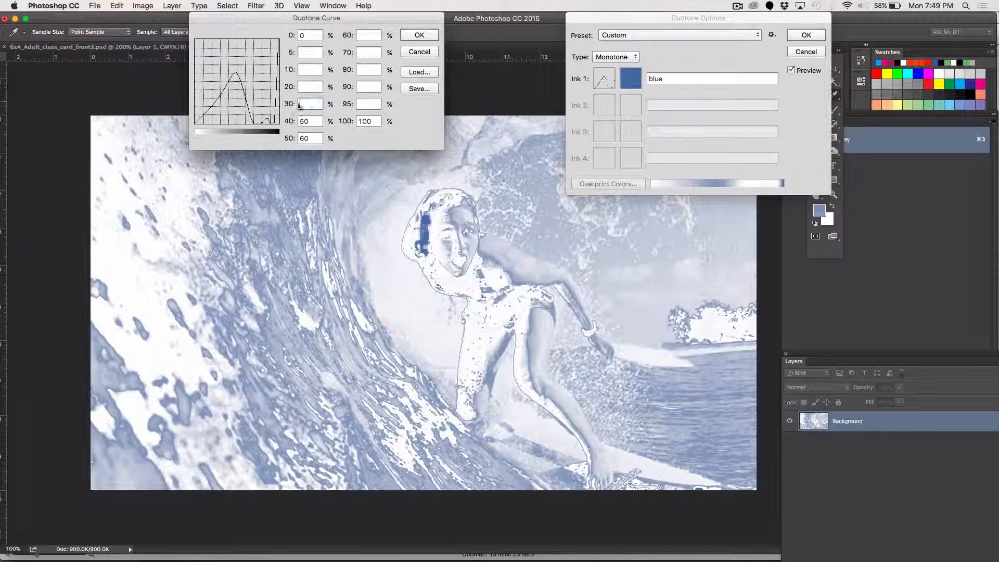
{"action": "double_click", "coordinate": [308, 121]}
{"action": "key", "text": "BackSpace"}
{"action": "double_click", "coordinate": [308, 138]}
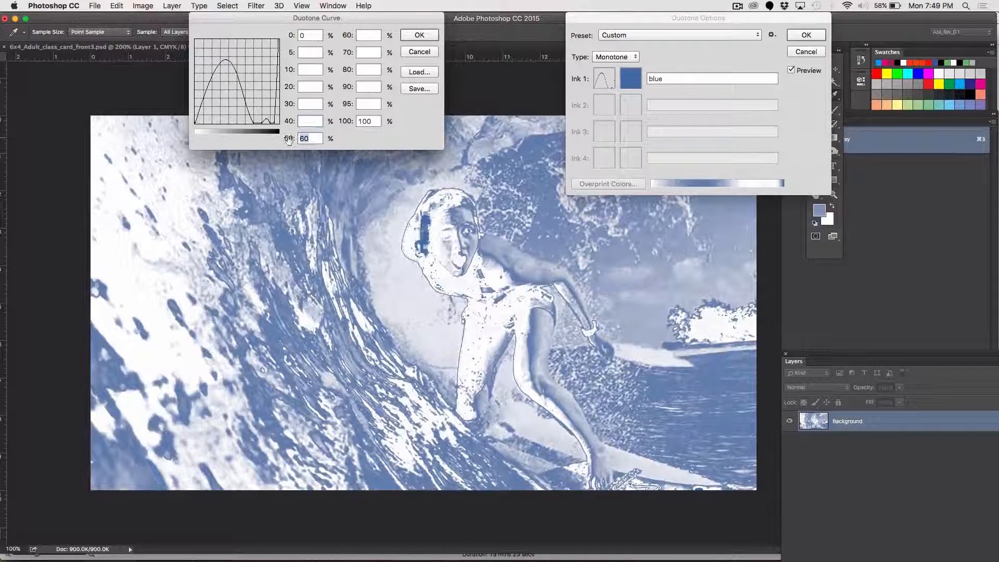
{"action": "key", "text": "BackSpace"}
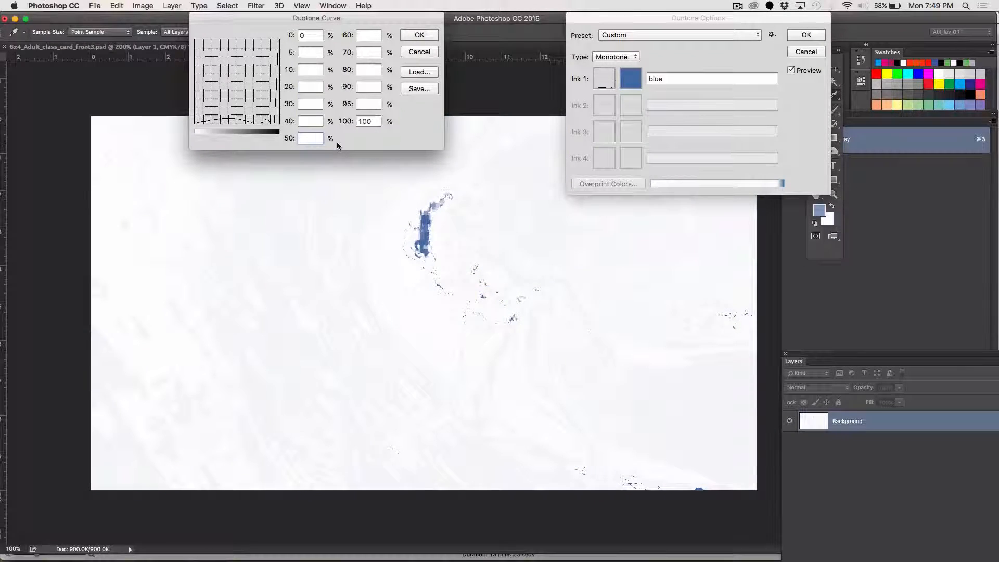
{"action": "double_click", "coordinate": [317, 35]}
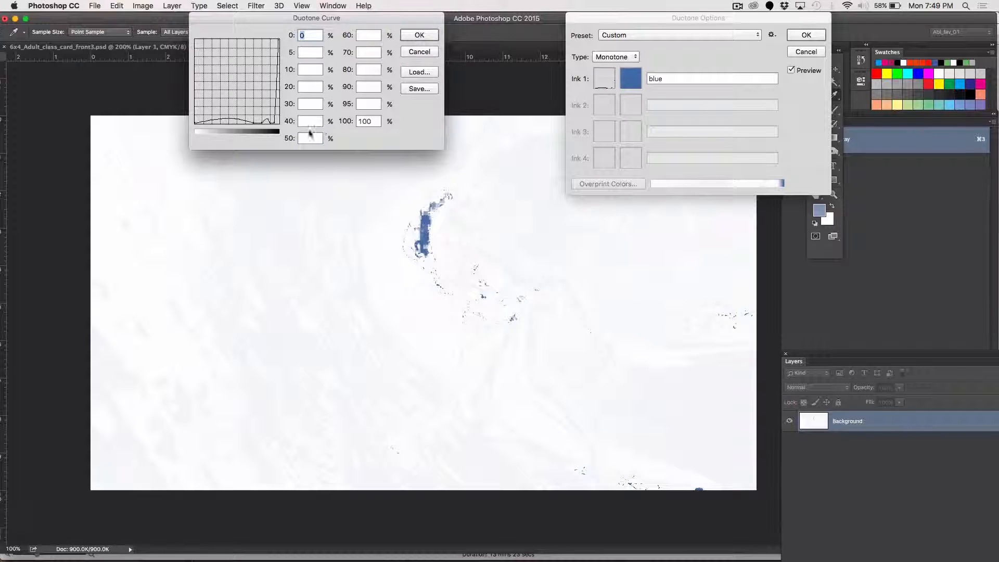
Set the Ink 1 curve's 5, 10, 20, 30, 40 and 50% points to matching values of 5, 10, 20, 30, 40 and 50.
{"action": "left_click", "coordinate": [307, 52]}
{"action": "type", "text": "5"}
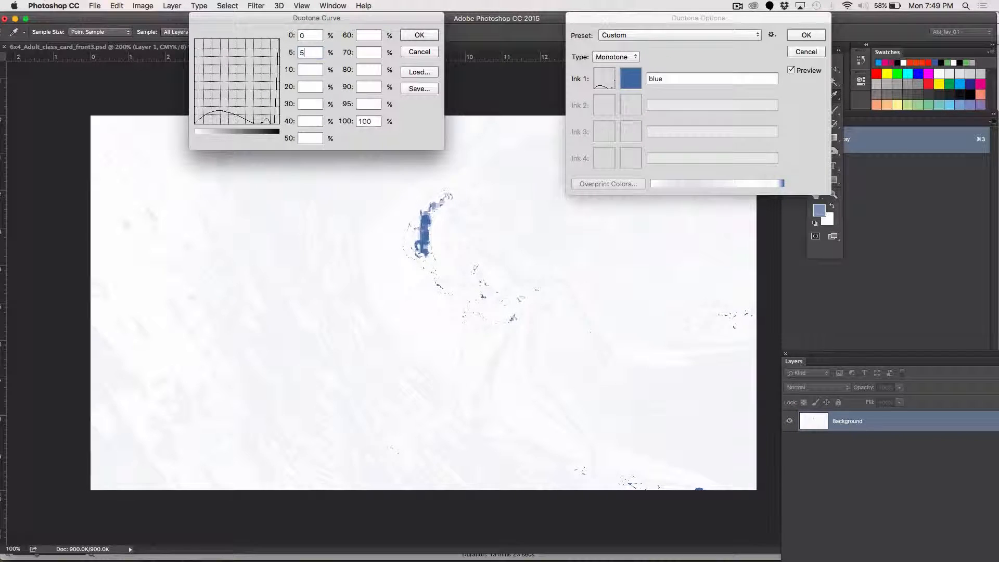
{"action": "left_click", "coordinate": [315, 72]}
{"action": "type", "text": "10"}
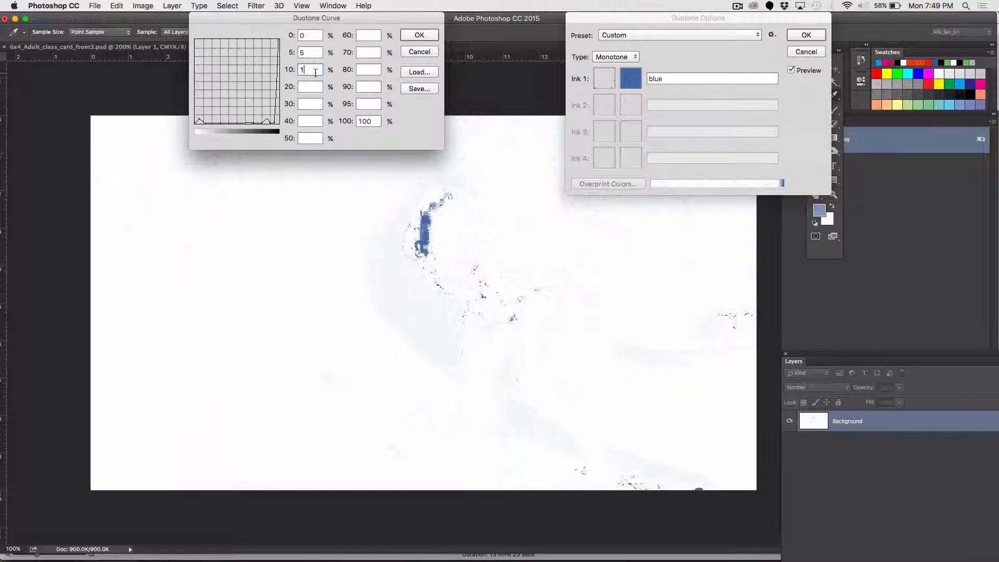
{"action": "left_click", "coordinate": [316, 88]}
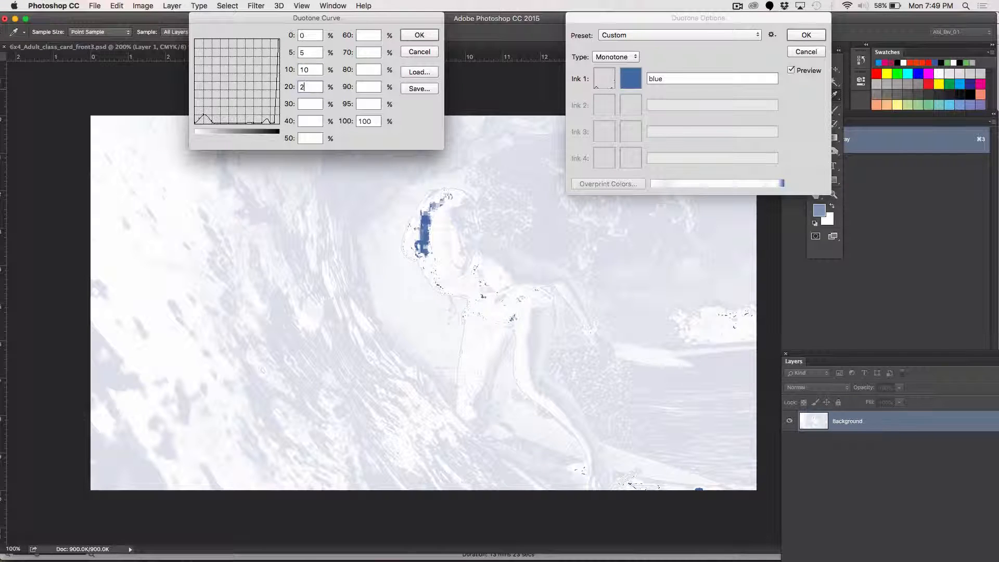
{"action": "type", "text": "20"}
{"action": "left_click", "coordinate": [317, 103]}
{"action": "type", "text": "30"}
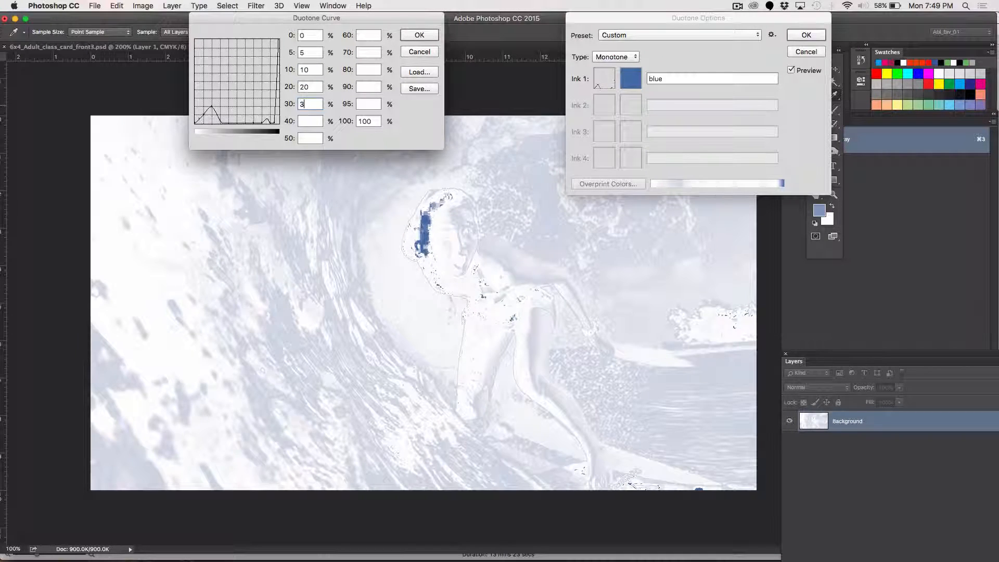
{"action": "left_click", "coordinate": [314, 120]}
{"action": "type", "text": "40"}
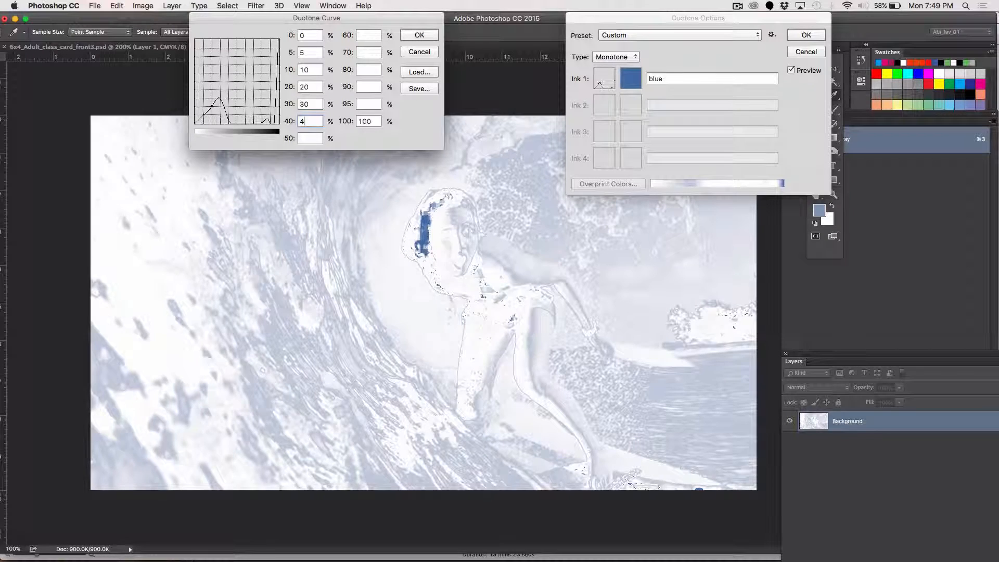
{"action": "left_click", "coordinate": [314, 137]}
{"action": "type", "text": "50"}
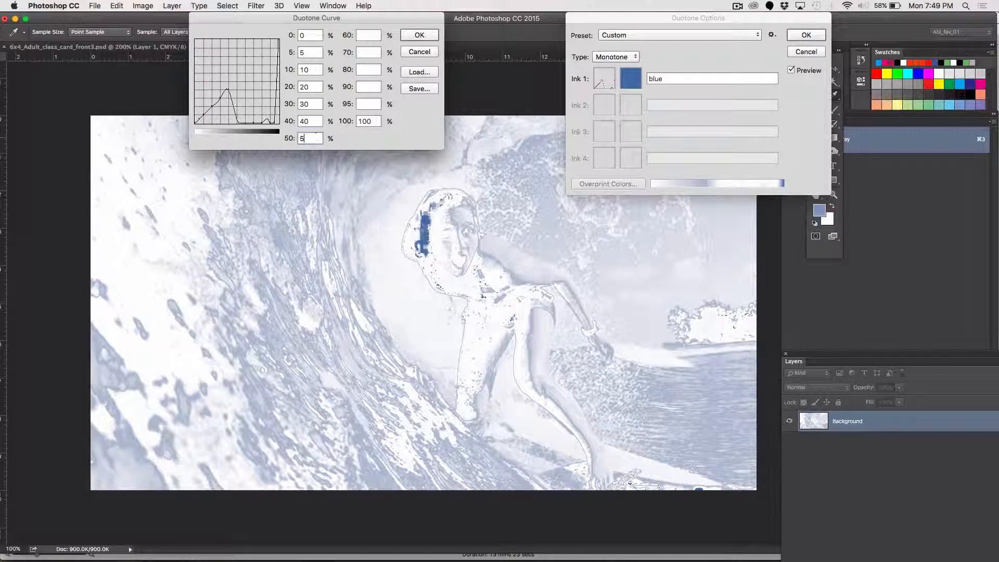
Set the Ink 1 curve's 60, 70, 80, 90 and 95% points to 60, 70, 80, 90 and 95, and accept the curve.
{"action": "left_click", "coordinate": [368, 36]}
{"action": "type", "text": "60"}
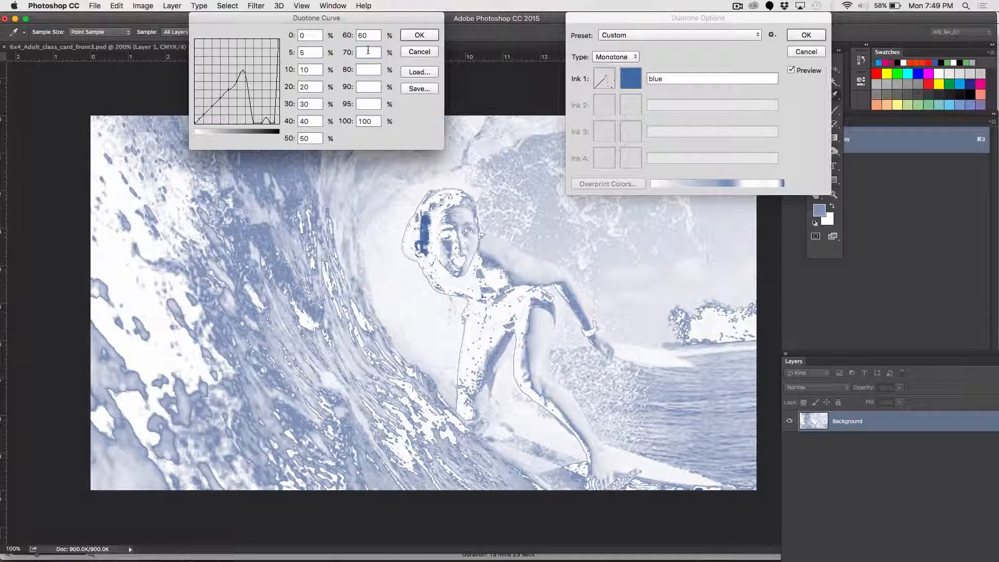
{"action": "left_click", "coordinate": [367, 52]}
{"action": "type", "text": "70"}
{"action": "left_click", "coordinate": [365, 70]}
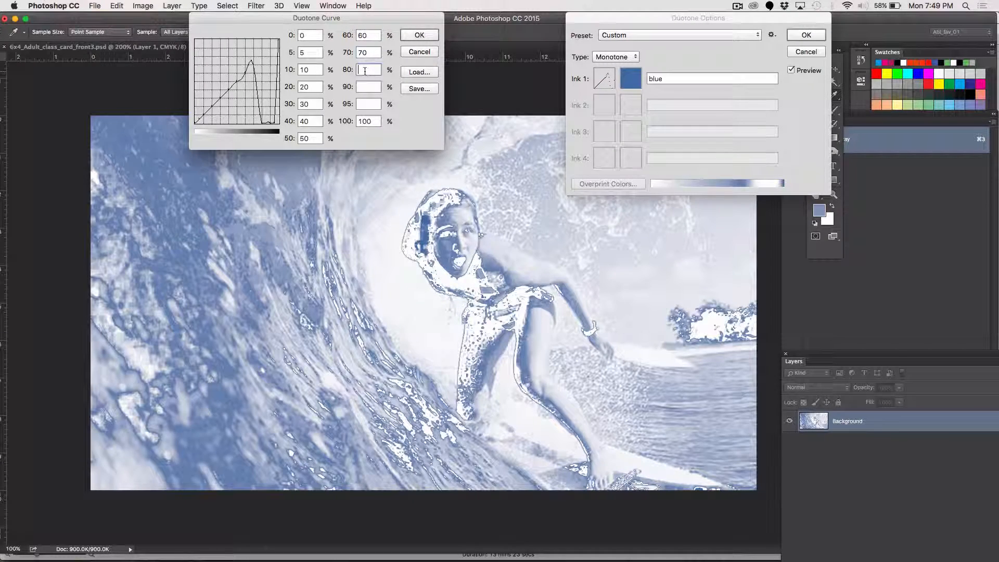
{"action": "type", "text": "80"}
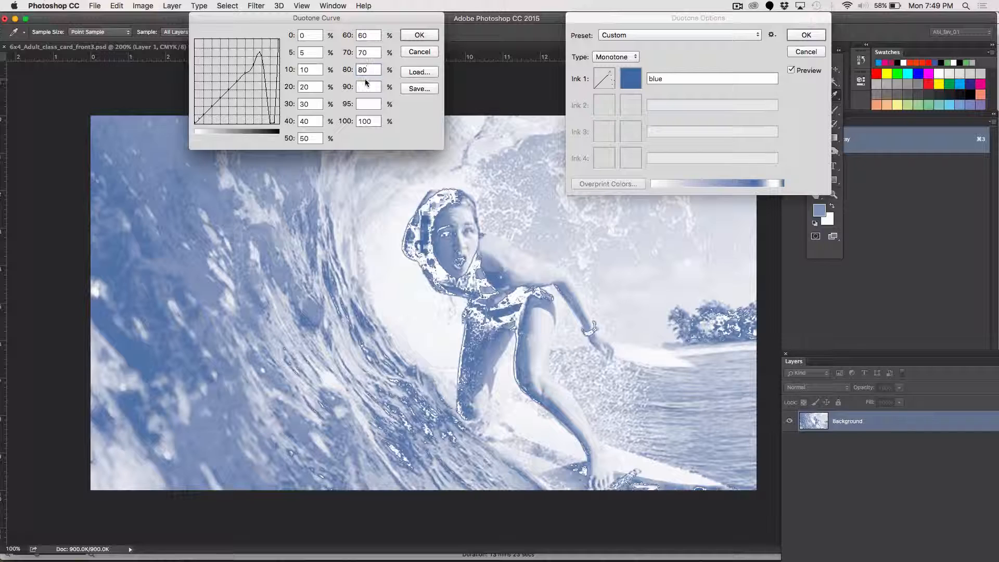
{"action": "left_click", "coordinate": [368, 87]}
{"action": "type", "text": "90"}
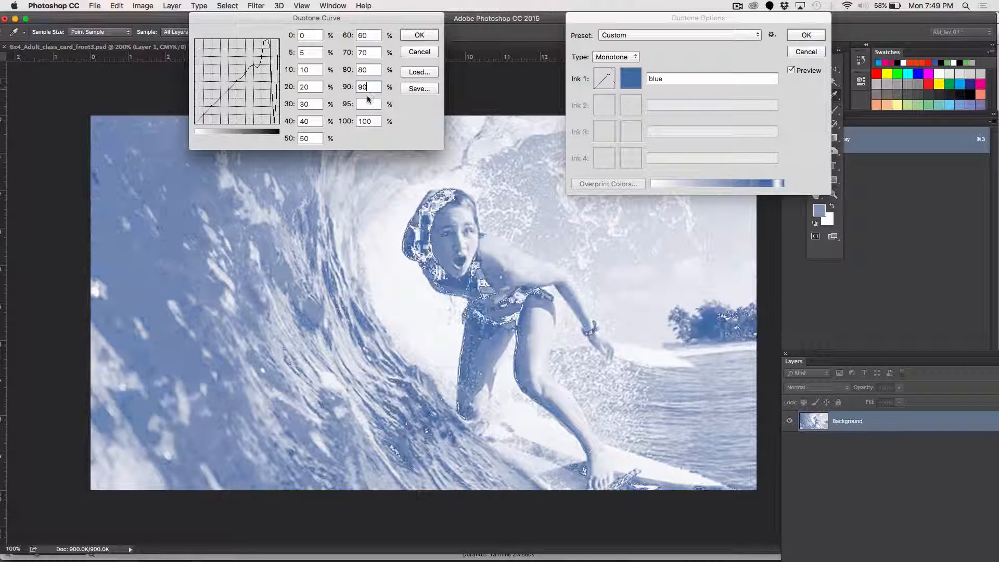
{"action": "left_click", "coordinate": [374, 104]}
{"action": "type", "text": "95"}
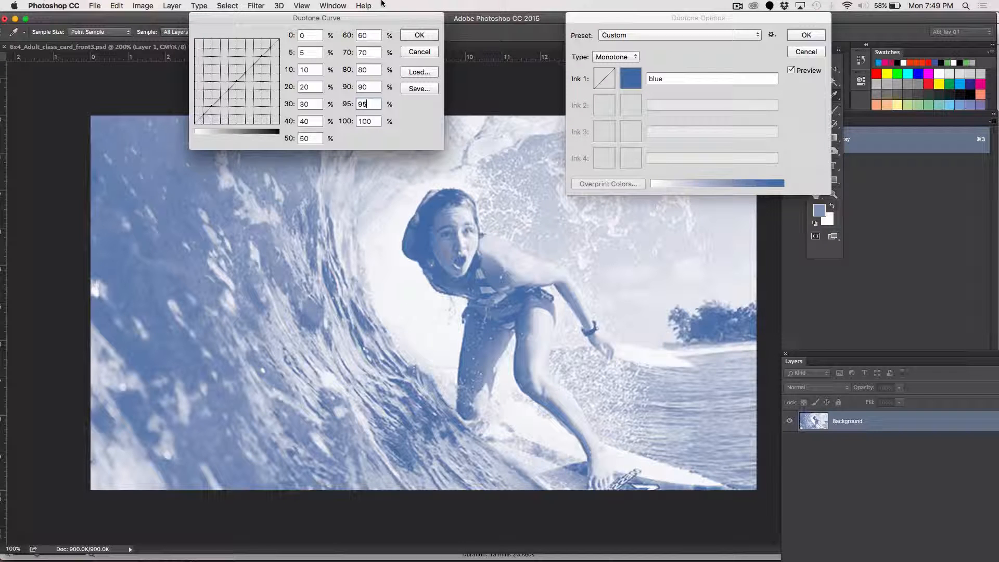
{"action": "left_click", "coordinate": [404, 35]}
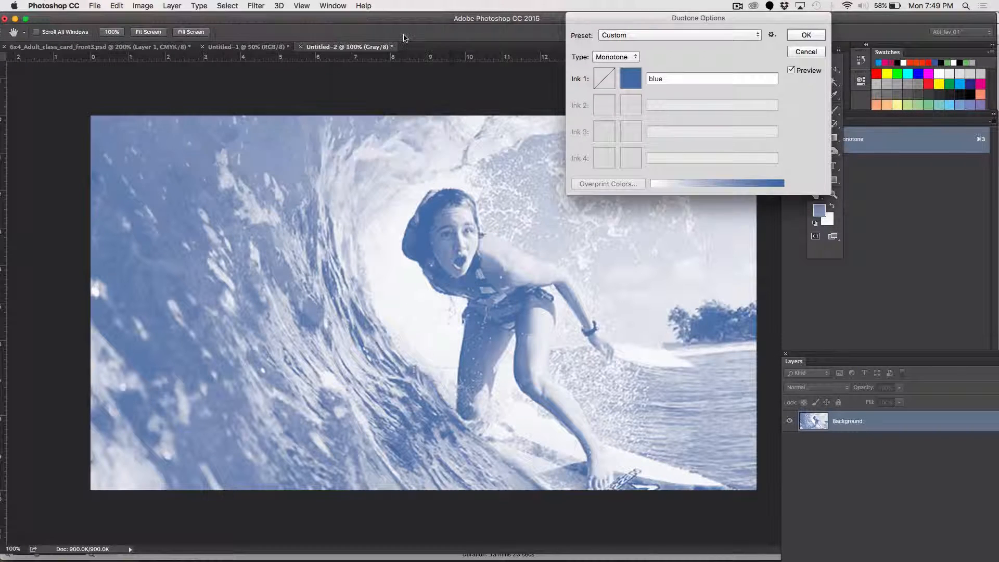
Change the type to Duotone and give Ink 2 the green colour 00ad6e.
{"action": "left_click", "coordinate": [599, 56]}
{"action": "left_click", "coordinate": [608, 66]}
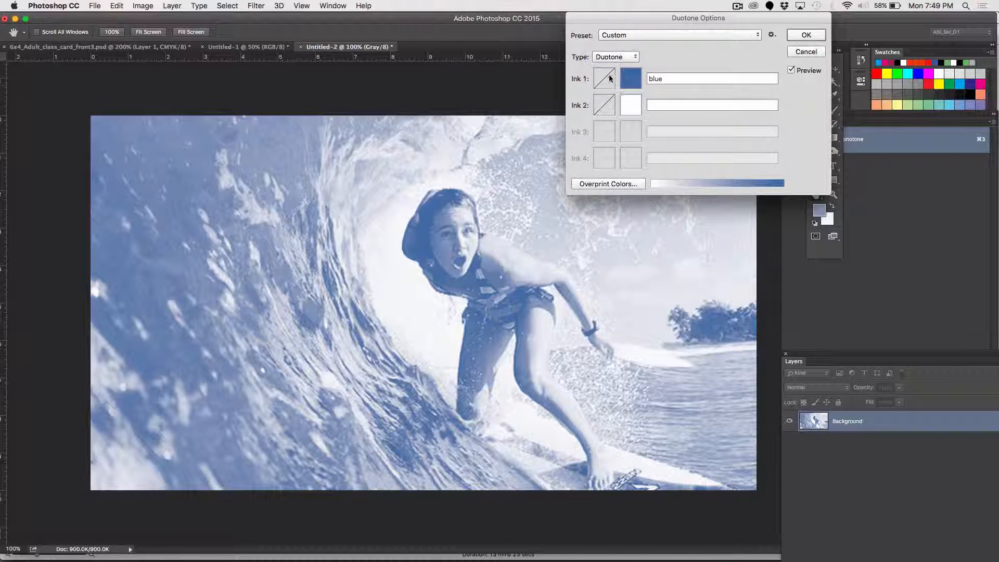
{"action": "left_click", "coordinate": [631, 106]}
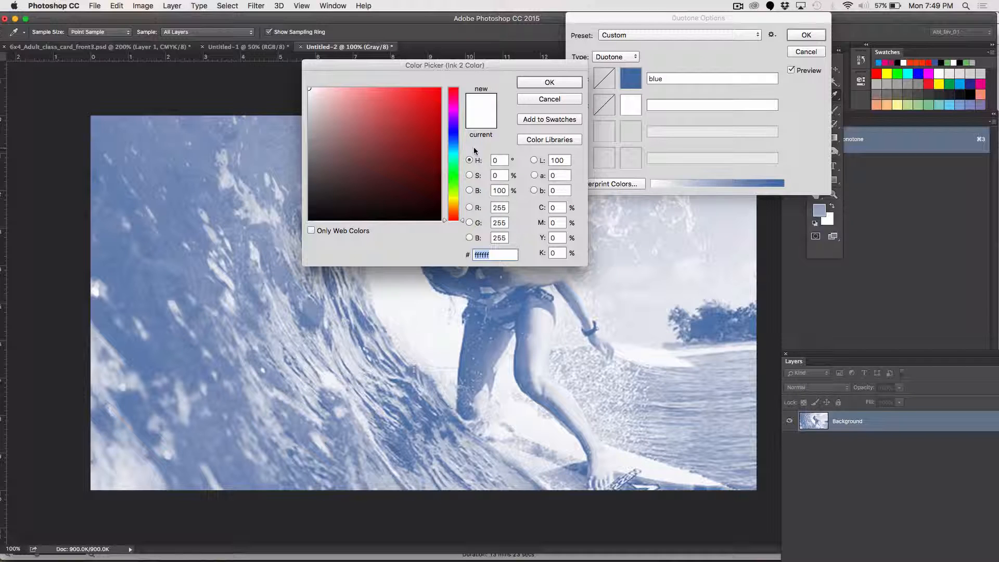
{"action": "left_click", "coordinate": [451, 160]}
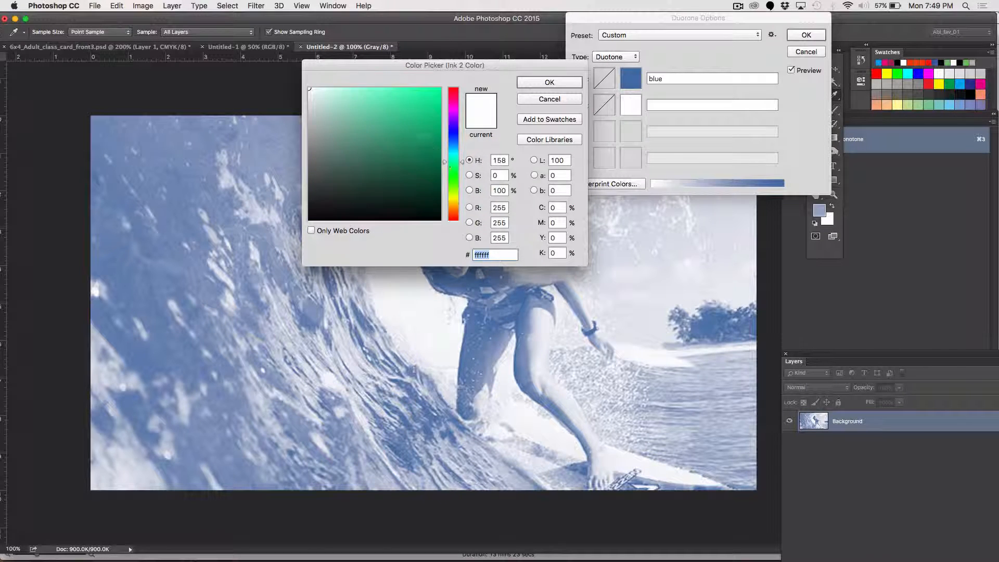
{"action": "left_click_drag", "start_coordinate": [437, 115], "coordinate": [439, 130]}
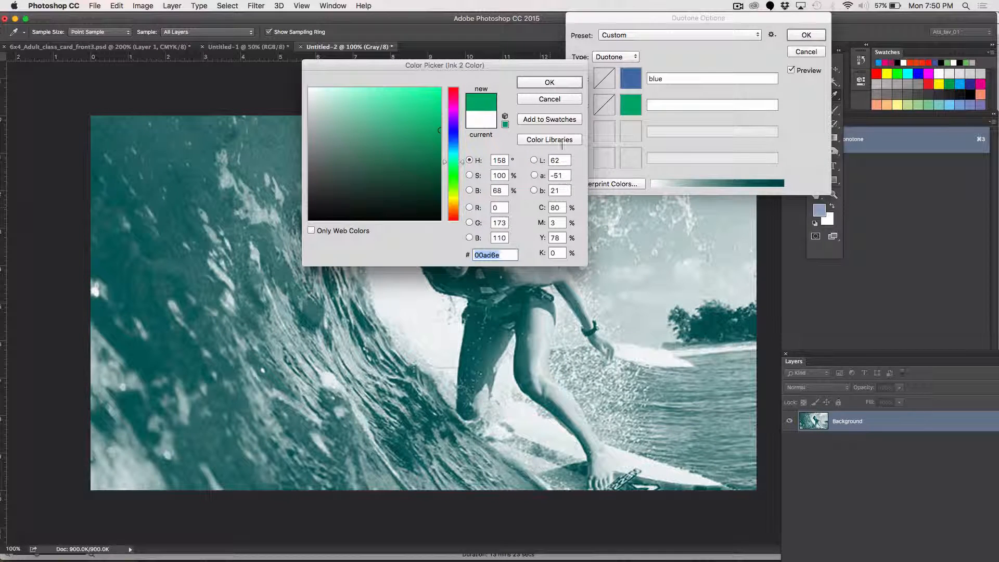
{"action": "left_click", "coordinate": [548, 84]}
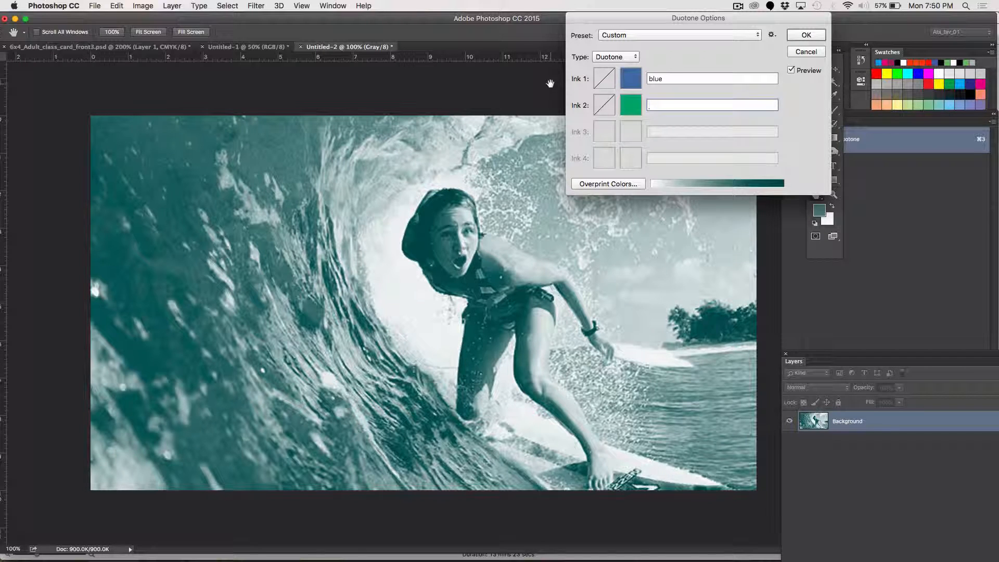
Refine the Ink 2 green by setting magenta to 0% and yellow to 80%.
{"action": "left_click", "coordinate": [636, 104]}
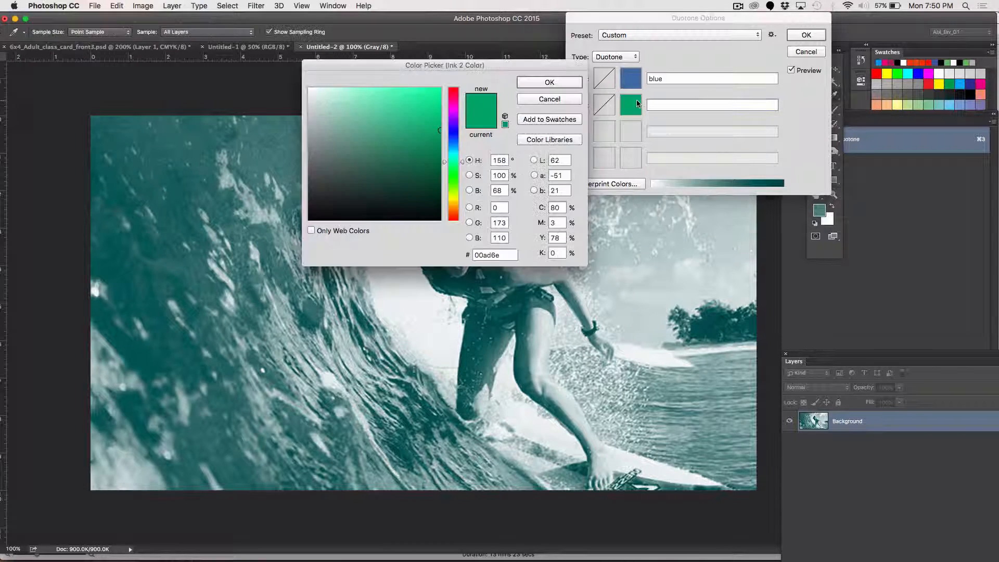
{"action": "double_click", "coordinate": [557, 222]}
{"action": "type", "text": "0"}
{"action": "double_click", "coordinate": [556, 238]}
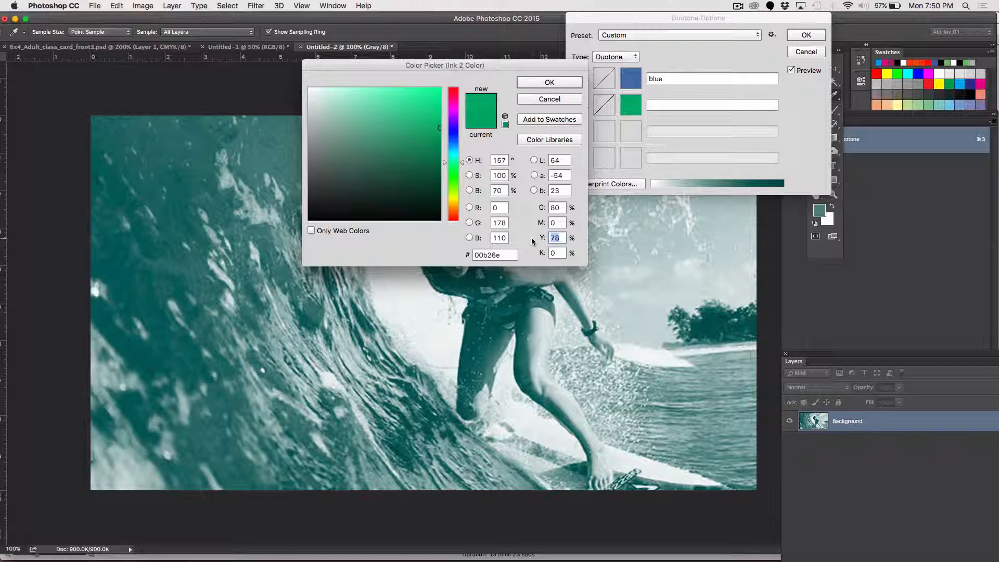
{"action": "type", "text": "80"}
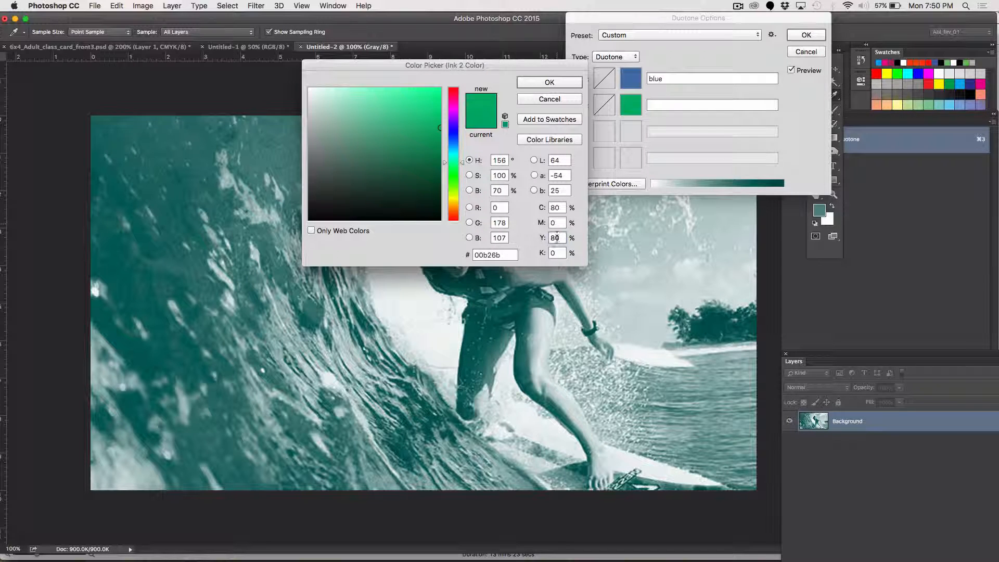
{"action": "left_click", "coordinate": [562, 84]}
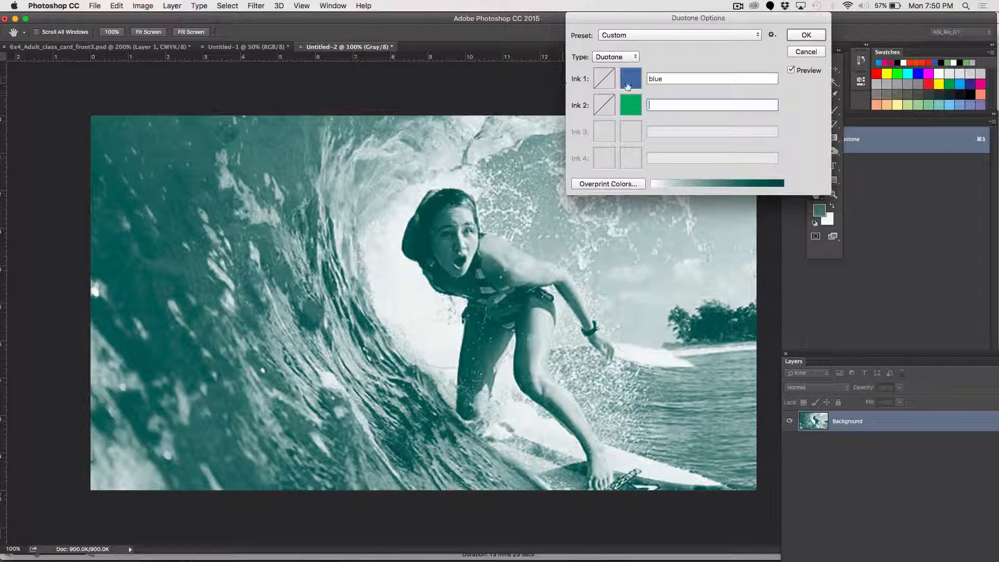
Refine the Ink 1 blue by setting cyan to 74% and magenta to 55%.
{"action": "left_click", "coordinate": [628, 85]}
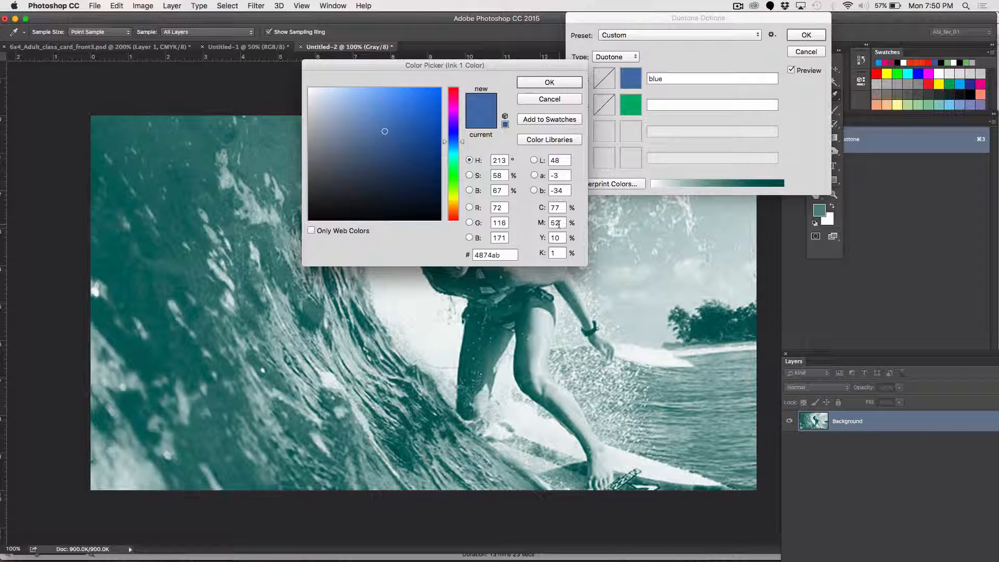
{"action": "left_click", "coordinate": [556, 208]}
{"action": "type", "text": "74"}
{"action": "double_click", "coordinate": [561, 222]}
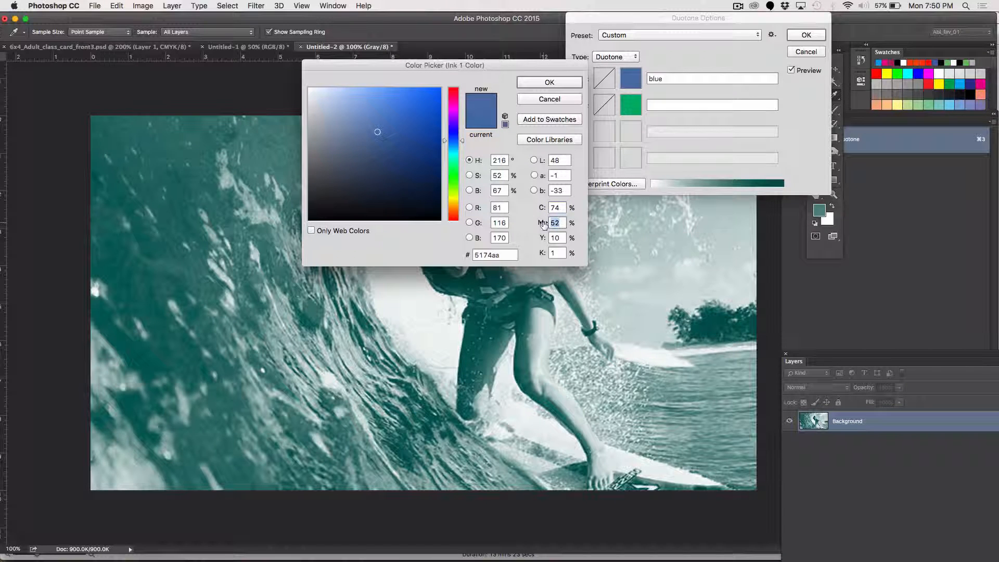
{"action": "type", "text": "55"}
{"action": "left_click", "coordinate": [566, 85]}
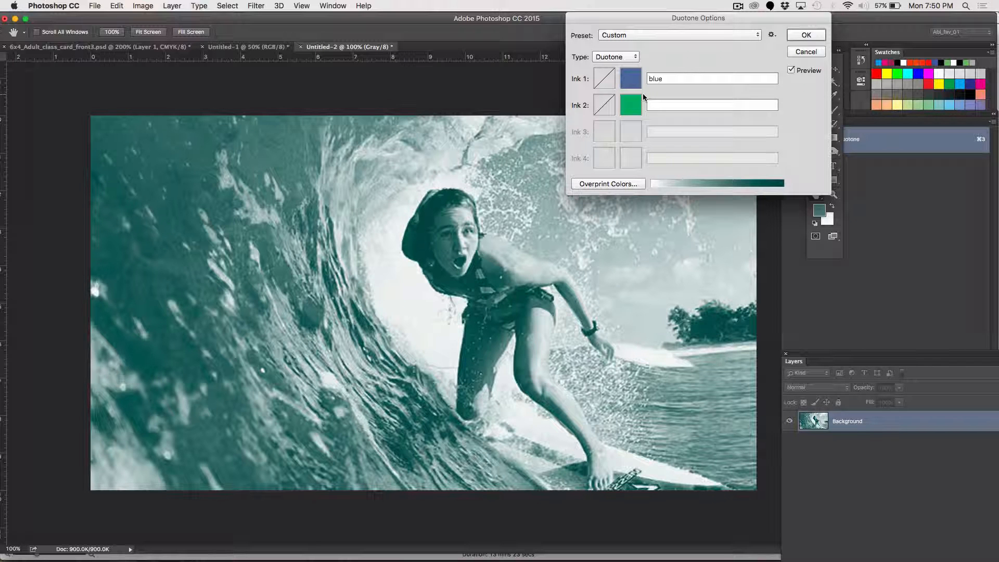
Change the type to Tritone and make Ink 3 black with K at 100%.
{"action": "left_click", "coordinate": [598, 58]}
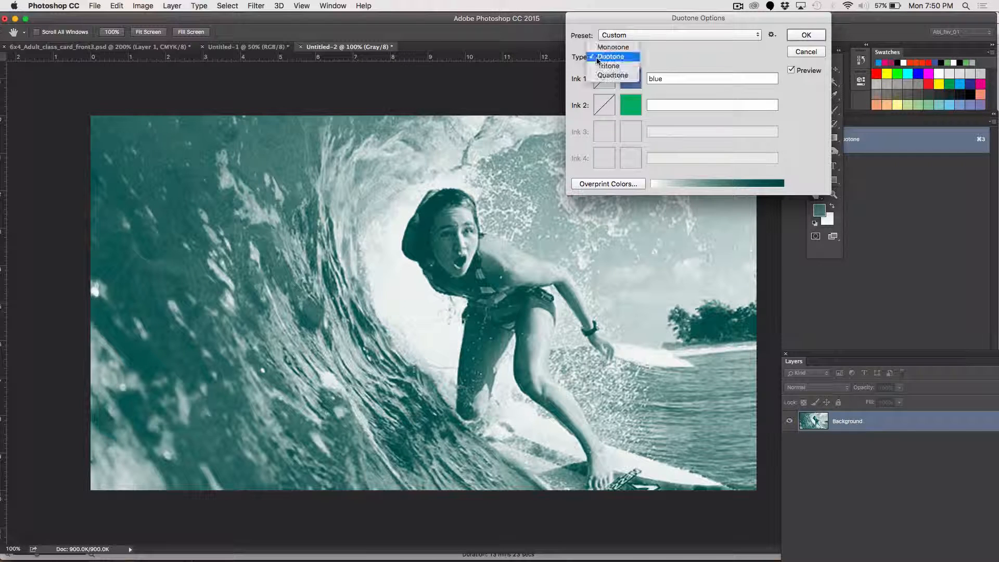
{"action": "left_click", "coordinate": [608, 66]}
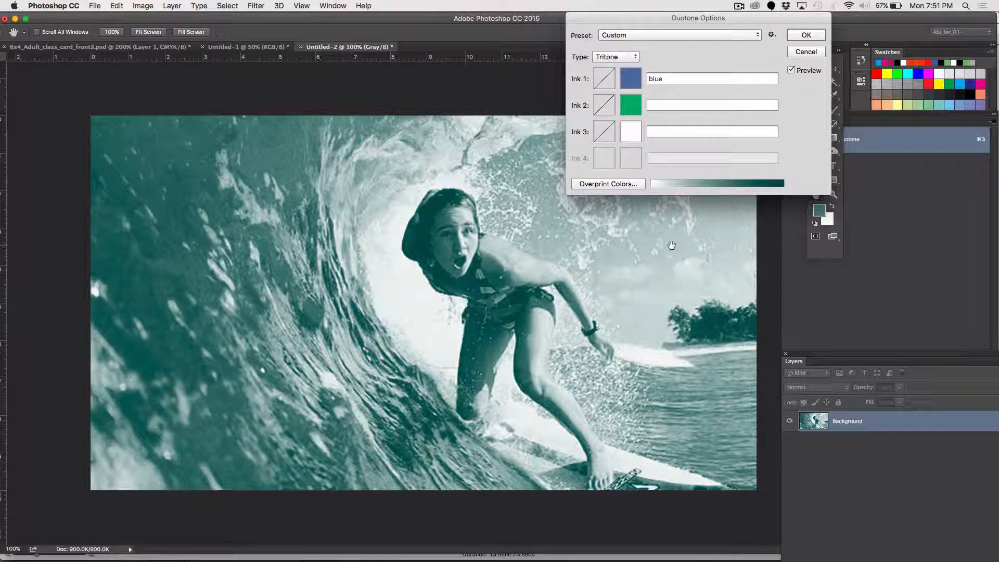
{"action": "left_click", "coordinate": [630, 133]}
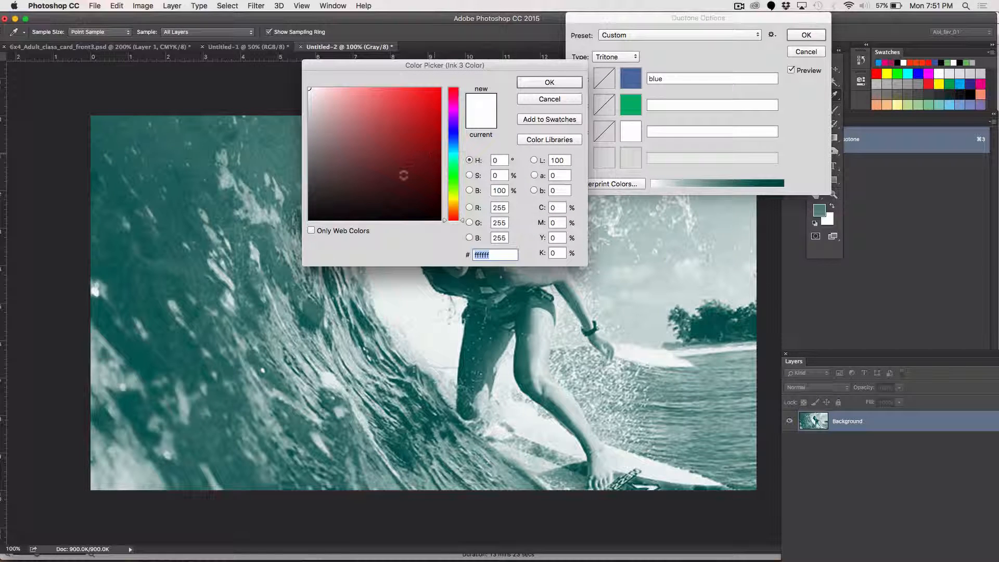
{"action": "double_click", "coordinate": [557, 253]}
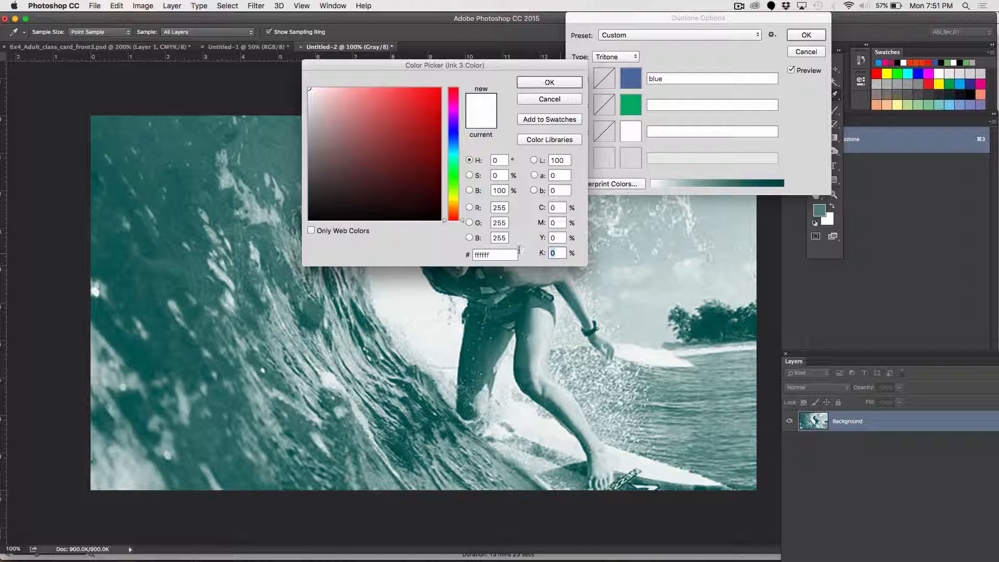
{"action": "type", "text": "100"}
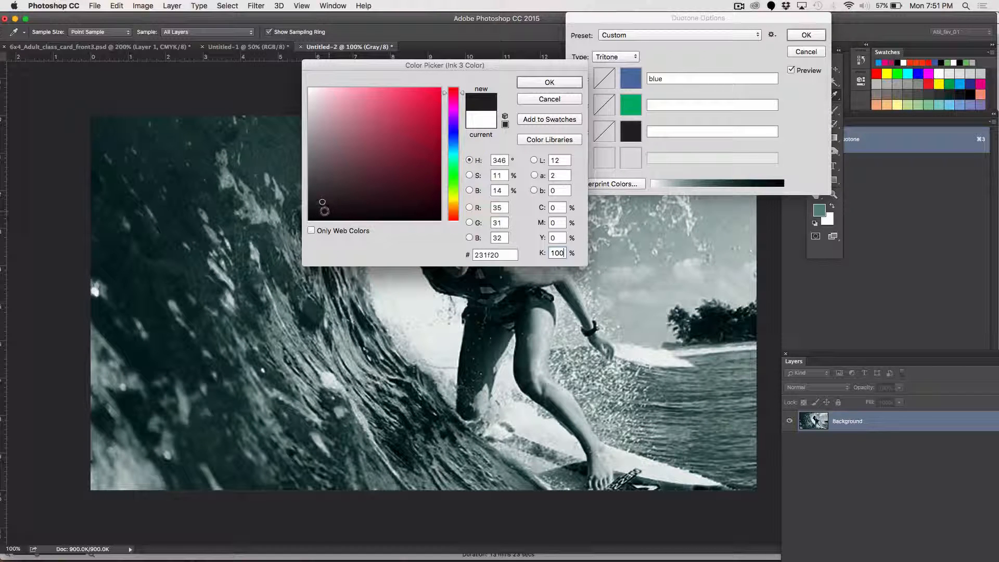
{"action": "left_click", "coordinate": [535, 83]}
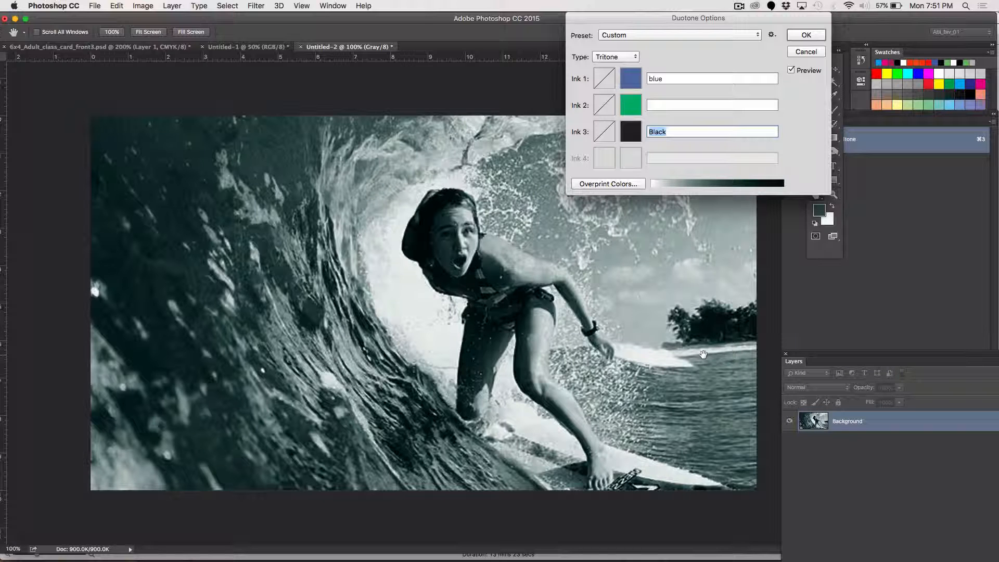
Set the Ink 3 curve's 100% point to 0, its 5% point to 5 and its 10% point to 10.
{"action": "left_click", "coordinate": [605, 137]}
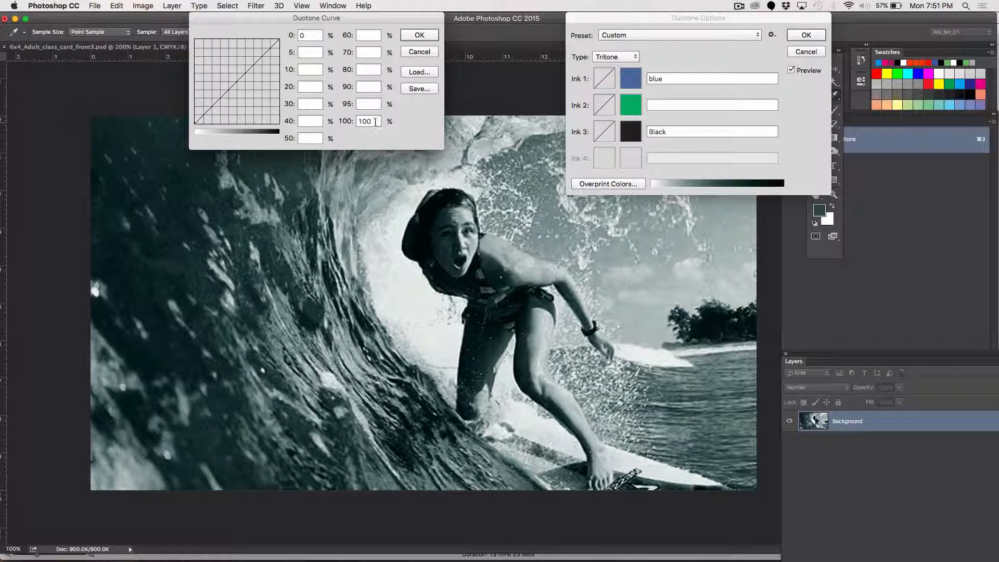
{"action": "left_click_drag", "start_coordinate": [375, 122], "coordinate": [352, 123]}
{"action": "type", "text": "0"}
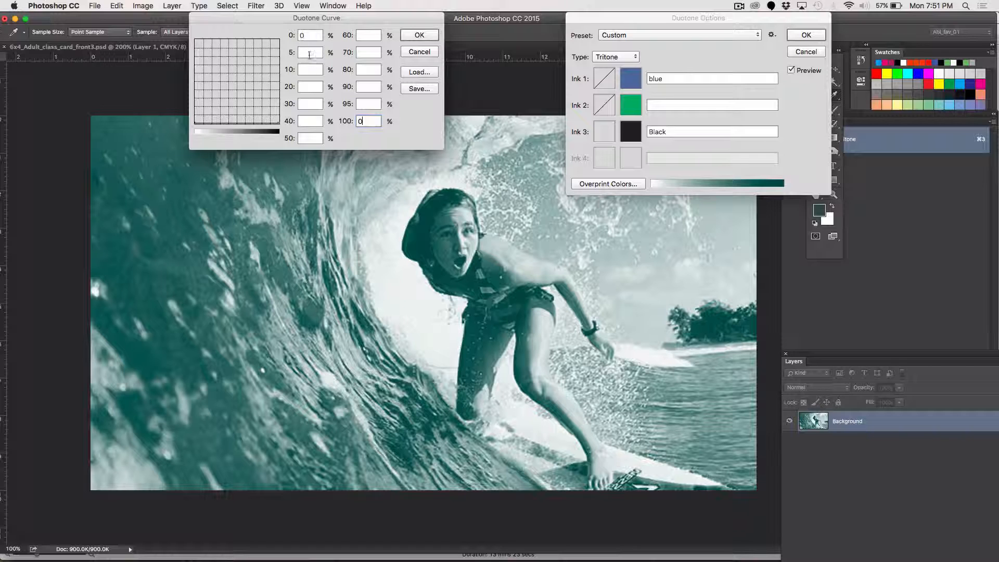
{"action": "left_click", "coordinate": [309, 53]}
{"action": "type", "text": "5"}
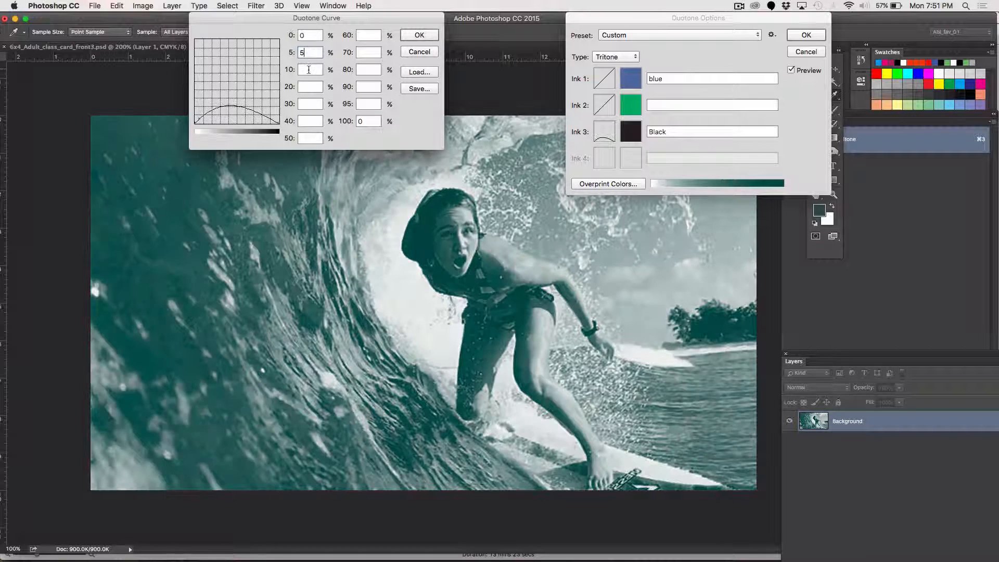
{"action": "type", "text": "10"}
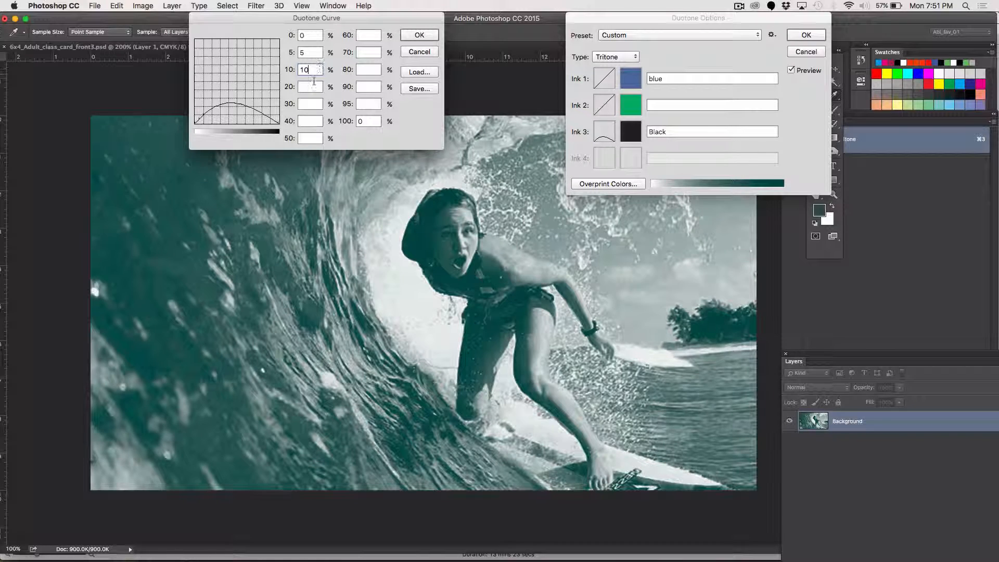
Set the Ink 3 curve's 20, 30, 40 and 50% points to 0.
{"action": "left_click", "coordinate": [311, 87]}
{"action": "type", "text": "20"}
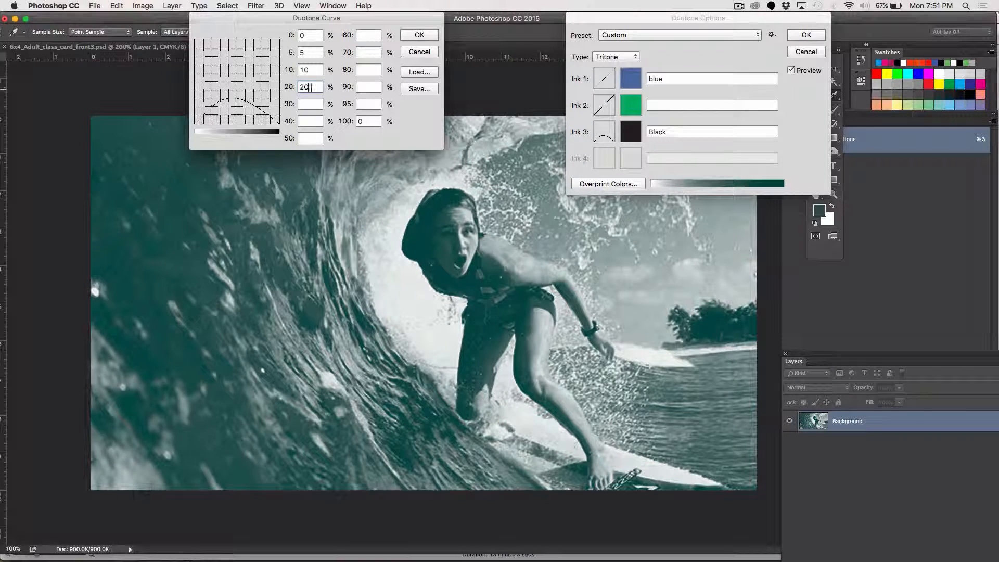
{"action": "left_click_drag", "start_coordinate": [311, 87], "coordinate": [274, 88]}
{"action": "type", "text": "0"}
{"action": "key", "text": "Tab"}
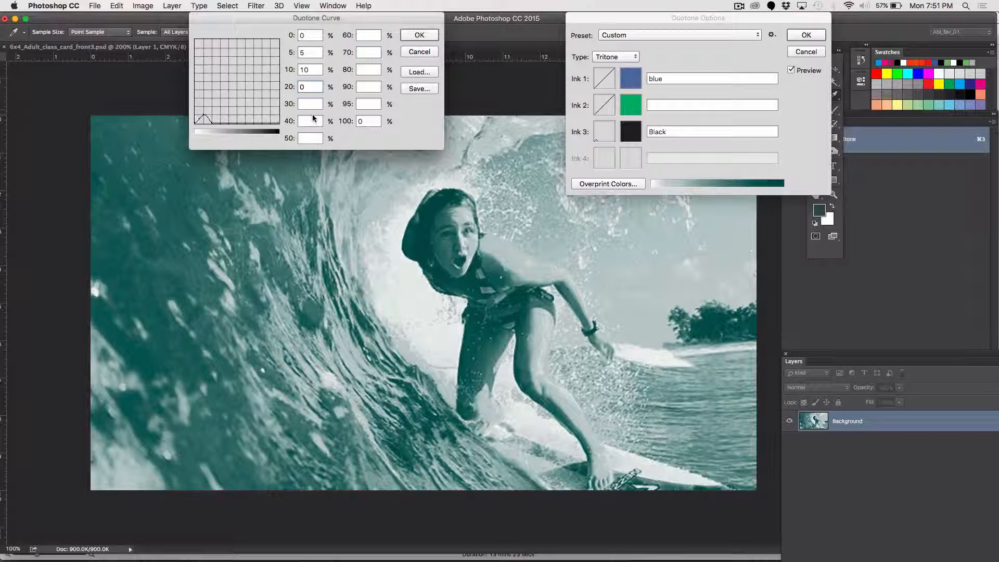
{"action": "type", "text": "0"}
{"action": "key", "text": "Tab"}
{"action": "type", "text": "0"}
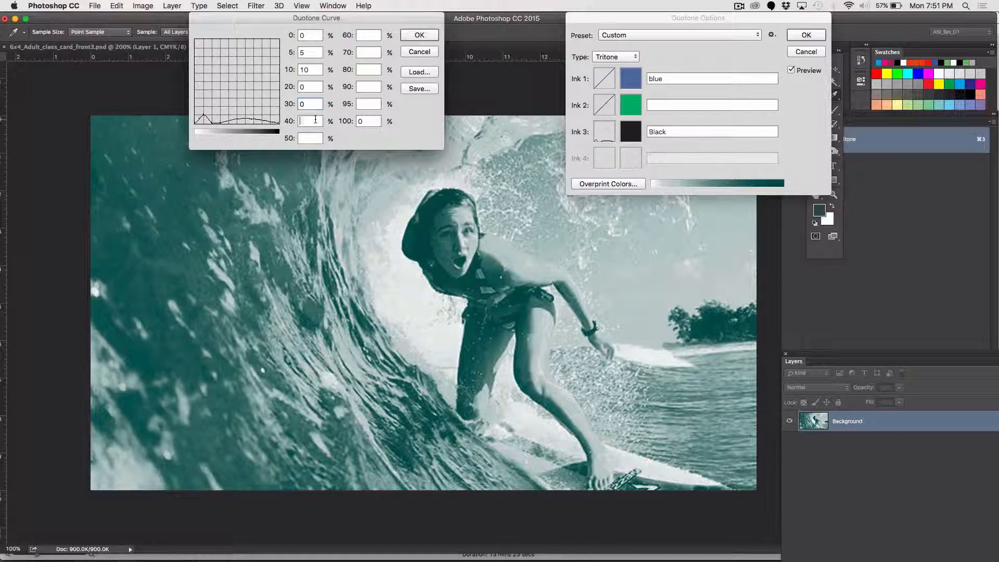
{"action": "key", "text": "Tab"}
{"action": "type", "text": "0"}
Set the Ink 3 curve's 60, 70, 80, 90 and 95% points to 0.
{"action": "left_click", "coordinate": [367, 35]}
{"action": "type", "text": "0"}
{"action": "key", "text": "Tab"}
{"action": "type", "text": "0"}
{"action": "key", "text": "Tab"}
{"action": "type", "text": "0"}
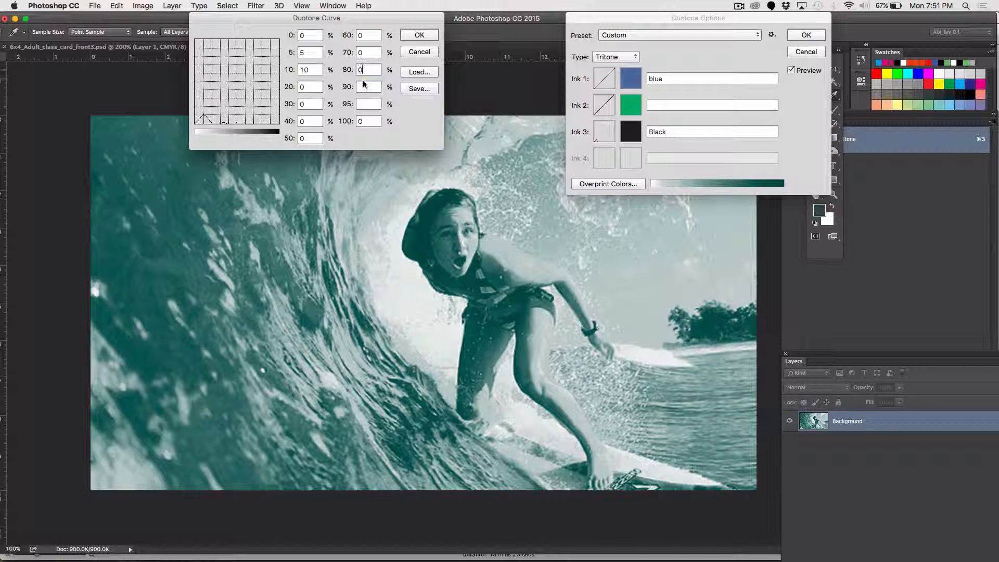
{"action": "left_click", "coordinate": [363, 85]}
{"action": "type", "text": "0"}
{"action": "left_click", "coordinate": [360, 104]}
{"action": "type", "text": "0"}
Try a value of 20 at the Ink 3 curve's 20% point, and set it back to 0.
{"action": "left_click", "coordinate": [290, 86]}
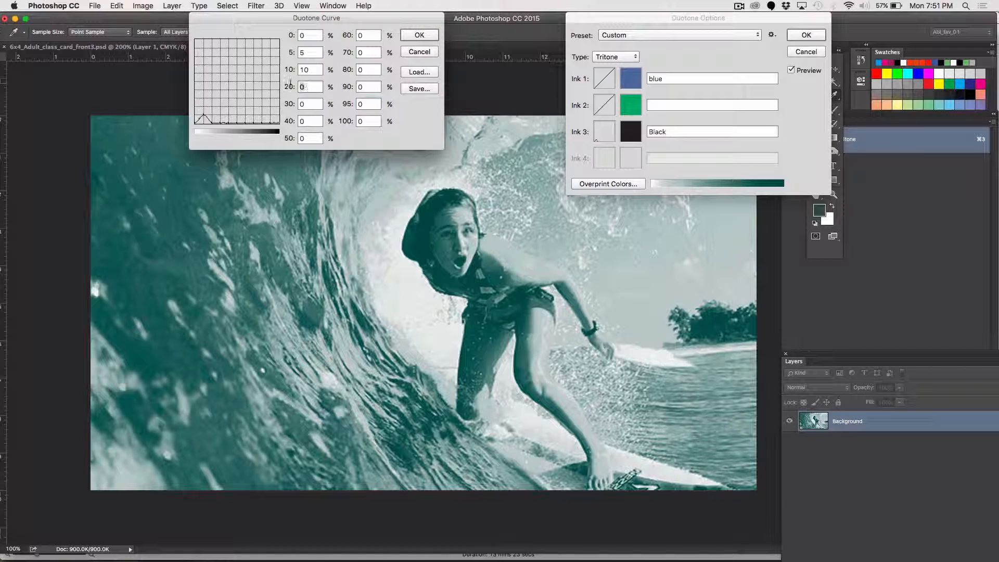
{"action": "type", "text": "2"}
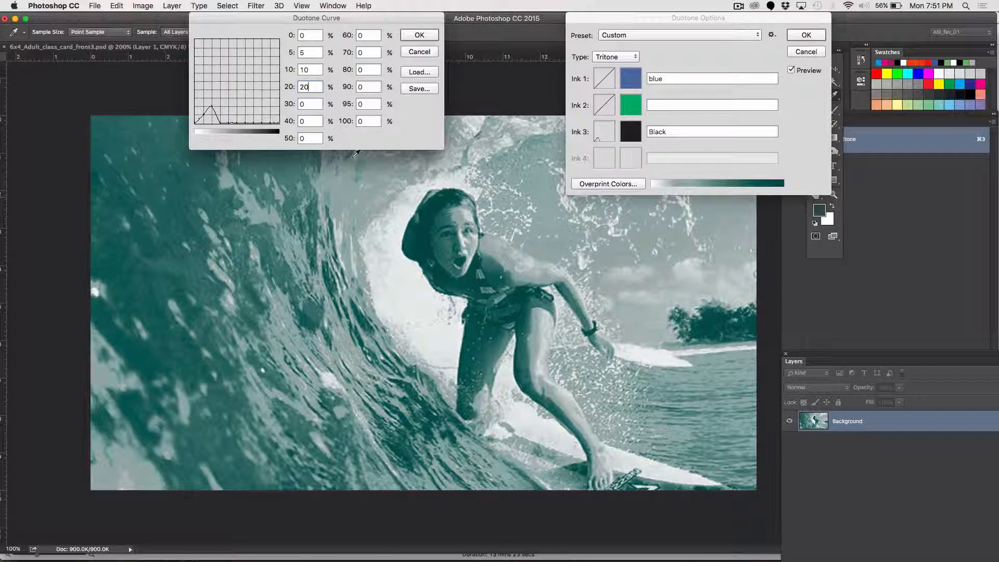
{"action": "double_click", "coordinate": [307, 87]}
{"action": "type", "text": "0"}
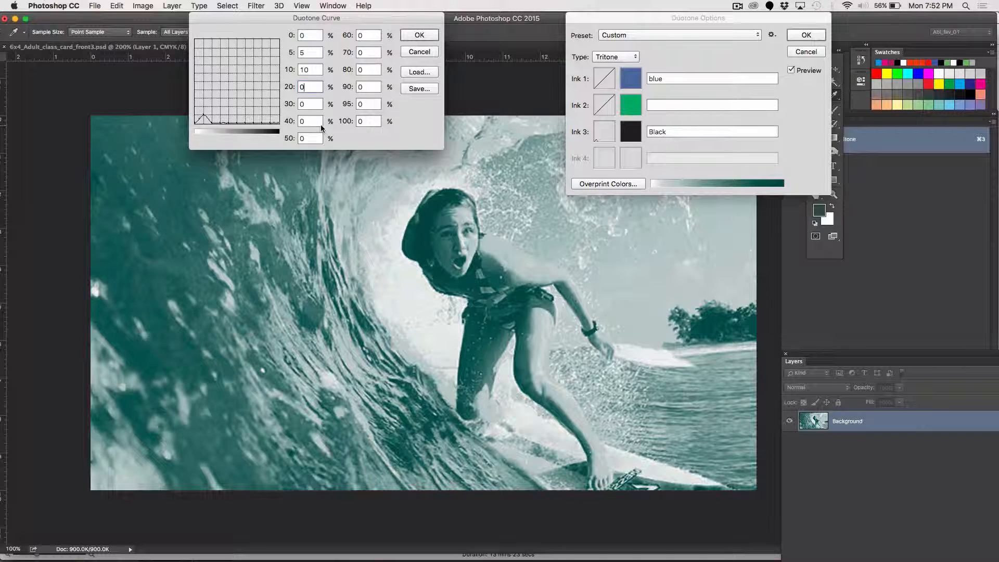
Set the Ink 3 curve's 90, 80 and 70% points to 90, 80 and 70 to add black in the shadows.
{"action": "double_click", "coordinate": [360, 88]}
{"action": "type", "text": "90"}
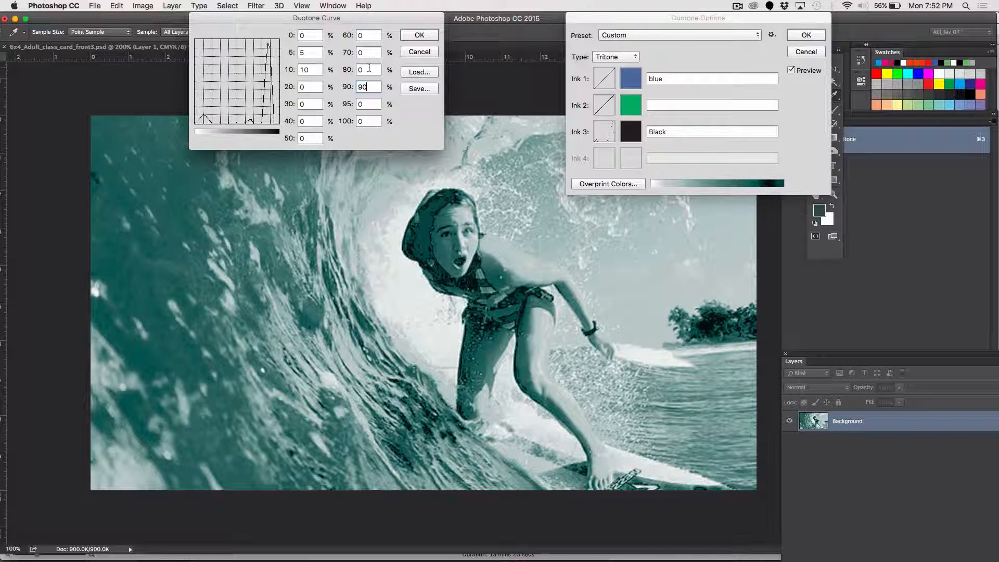
{"action": "double_click", "coordinate": [369, 69]}
{"action": "type", "text": "80"}
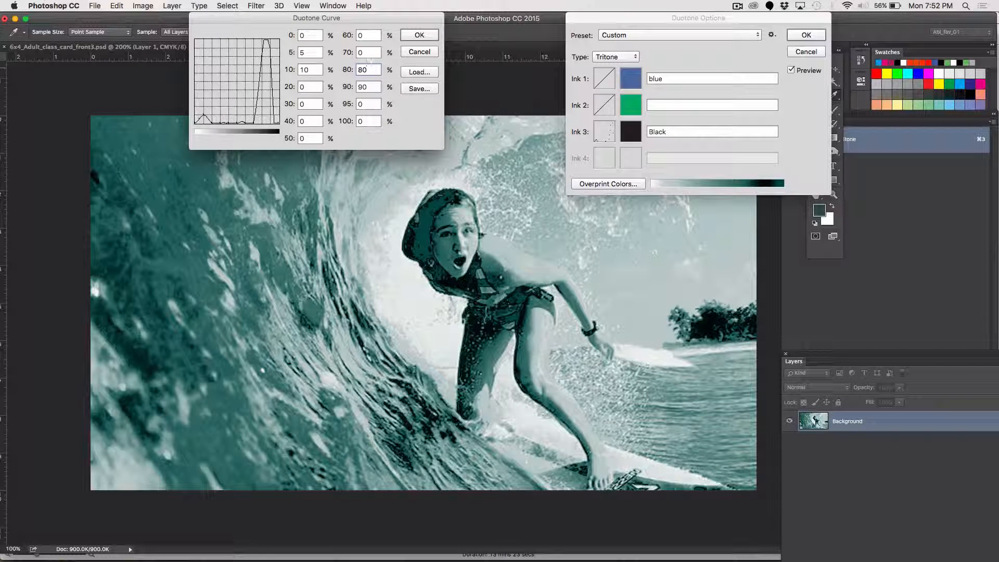
{"action": "double_click", "coordinate": [367, 52]}
{"action": "type", "text": "70"}
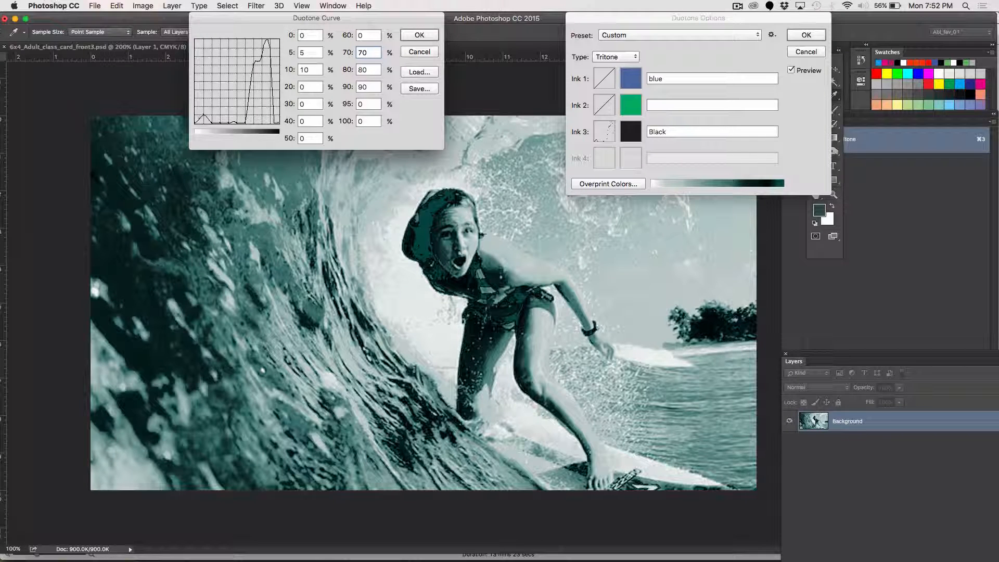
Set the Ink 3 curve's 70% point to 0 and its 80% point to 60, and accept the curve.
{"action": "left_click_drag", "start_coordinate": [368, 52], "coordinate": [332, 53]}
{"action": "type", "text": "0"}
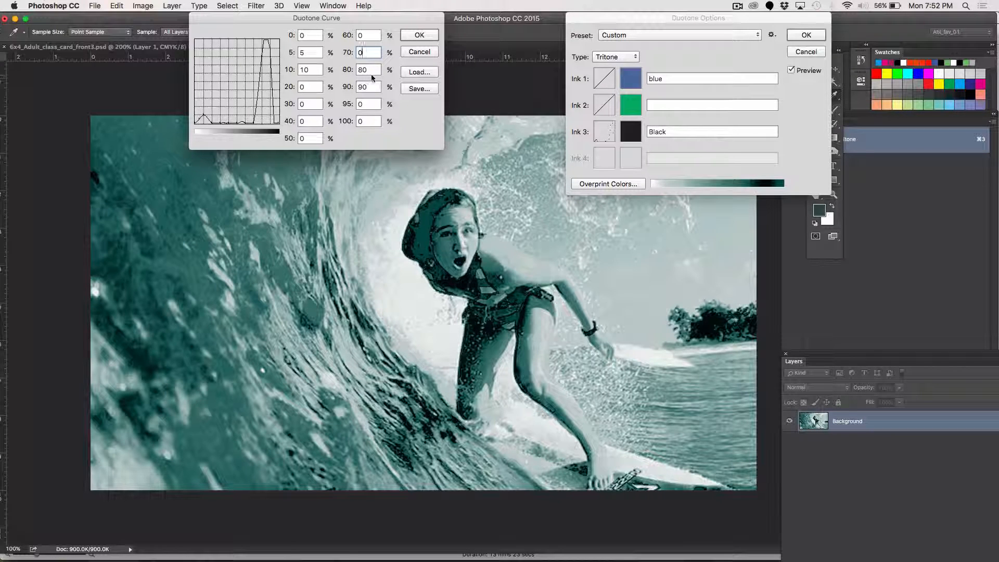
{"action": "left_click_drag", "start_coordinate": [371, 71], "coordinate": [354, 71]}
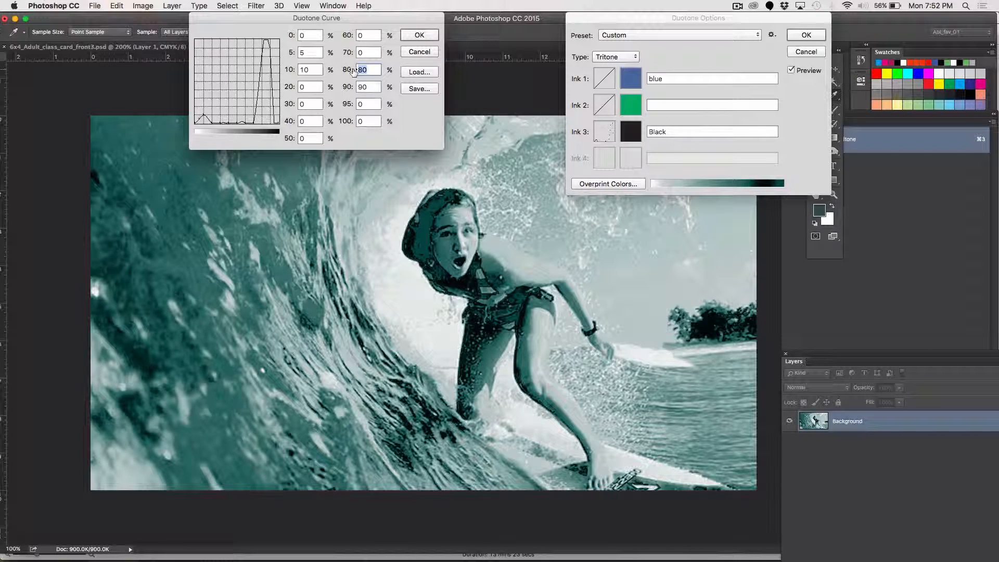
{"action": "type", "text": "60"}
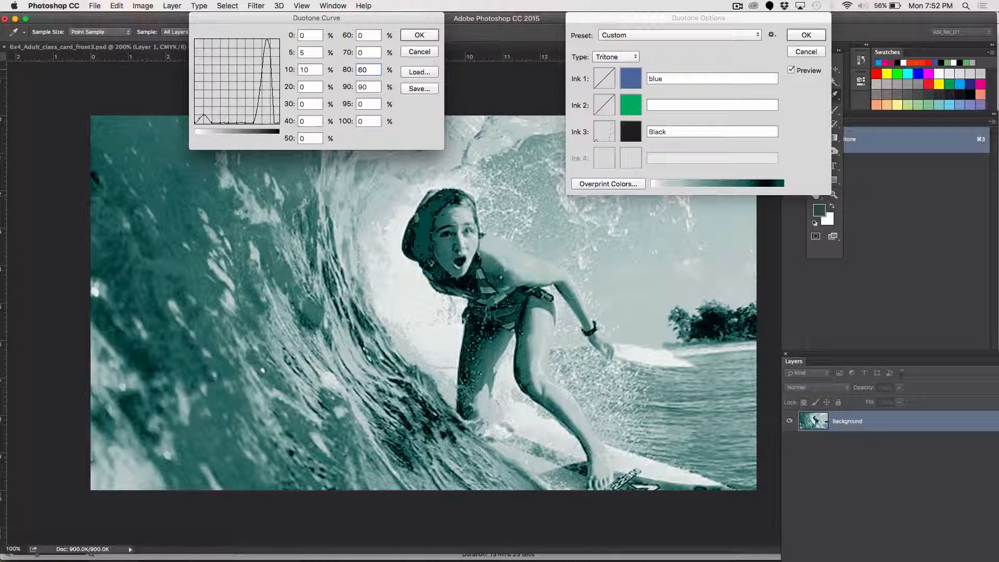
{"action": "left_click", "coordinate": [420, 36]}
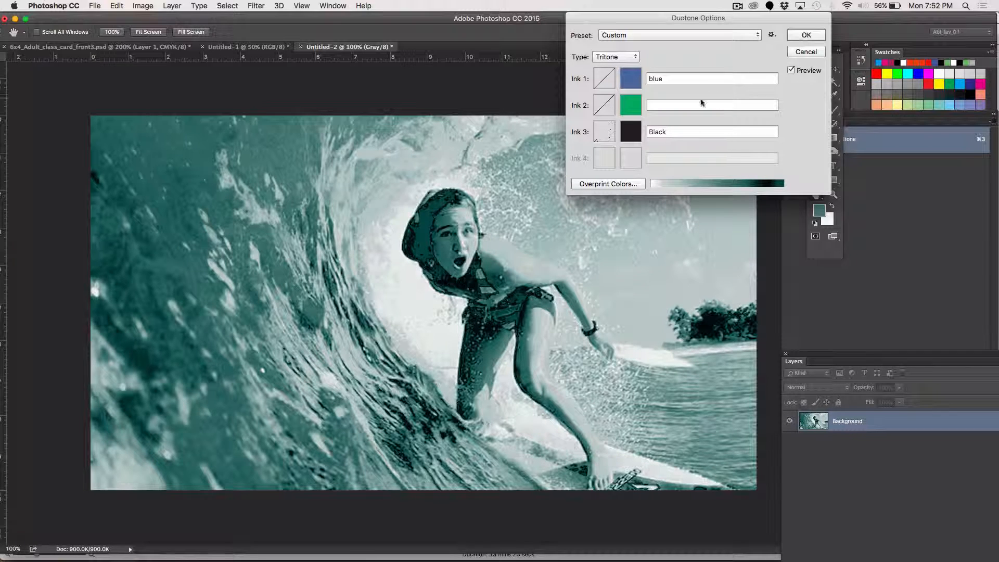
Name Ink 2 "green" and apply the tritone settings to the photo.
{"action": "left_click", "coordinate": [683, 104]}
{"action": "type", "text": "gre"}
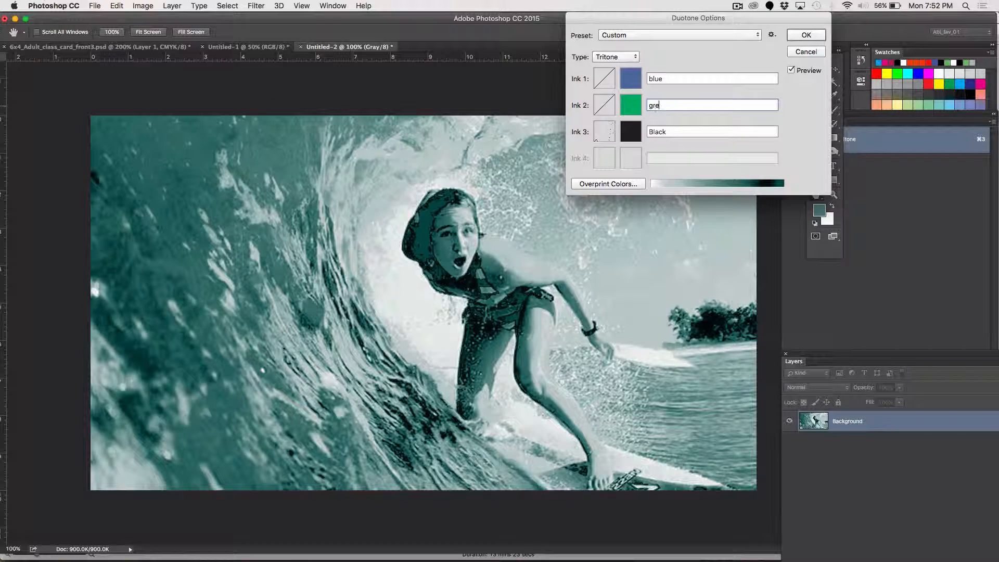
{"action": "type", "text": "en"}
{"action": "left_click", "coordinate": [805, 36]}
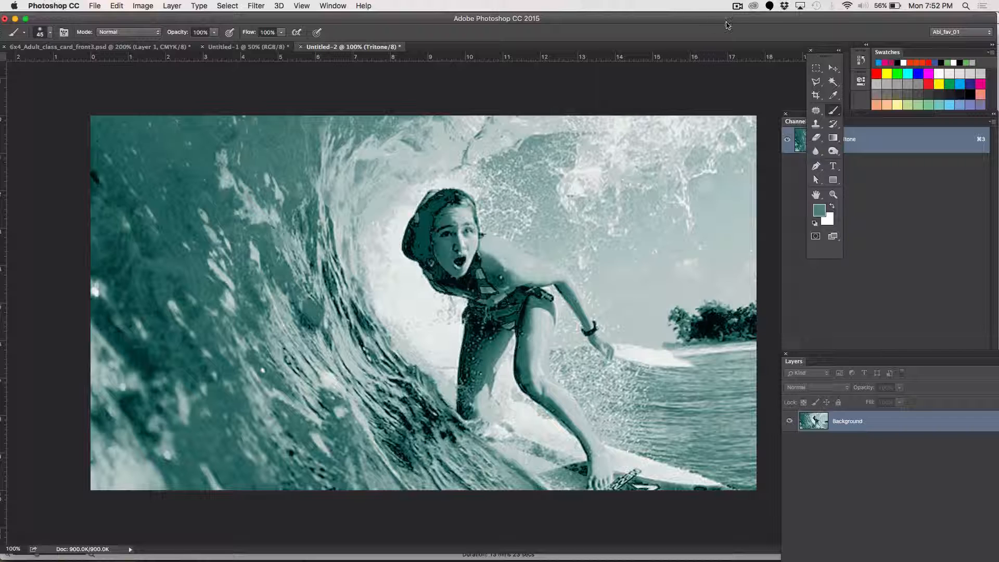
{"action": "left_click", "coordinate": [737, 6]}
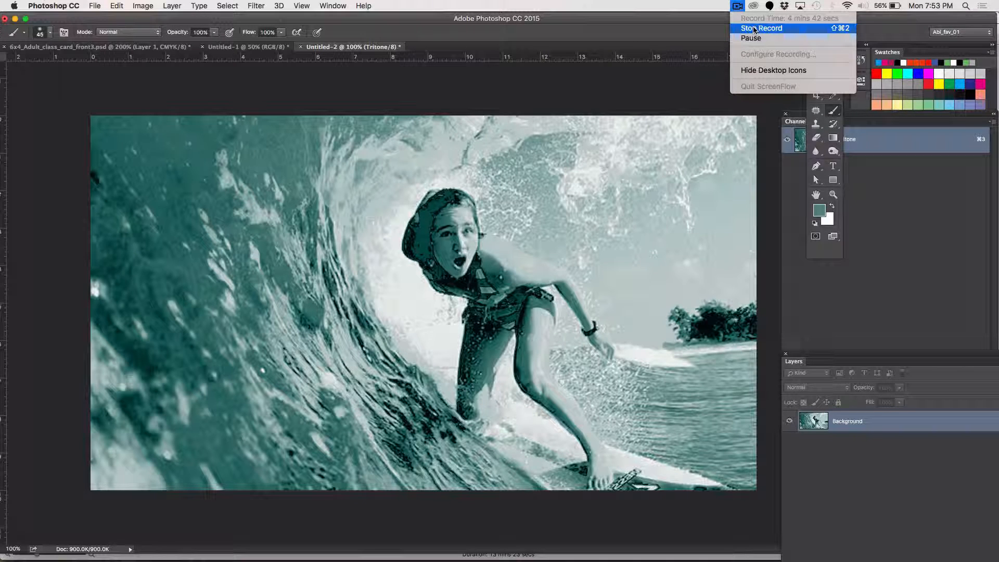